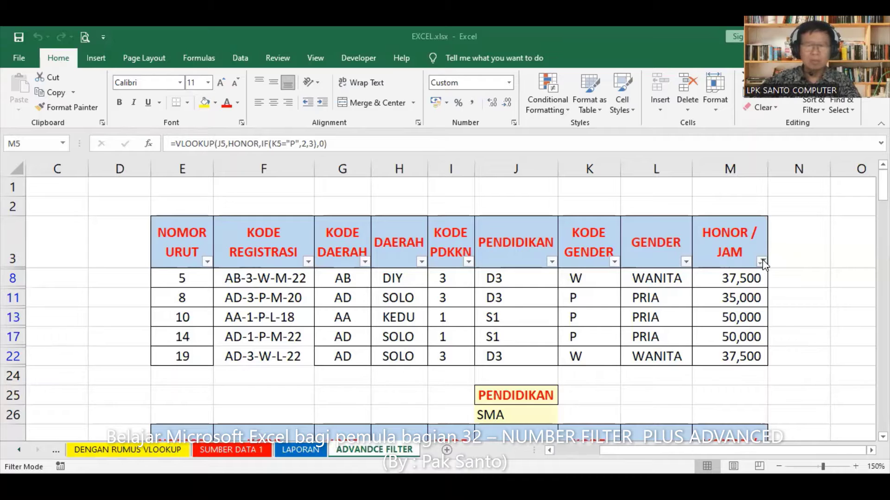
pyautogui.click(762, 262)
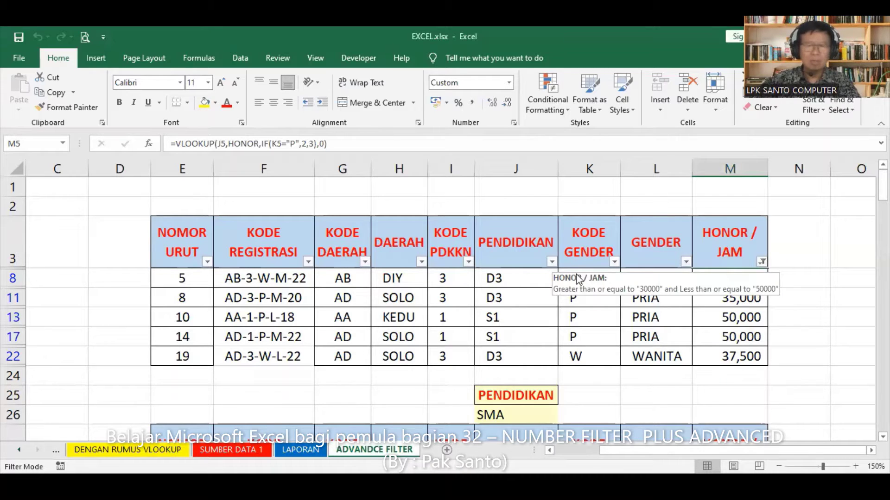
pyautogui.click(552, 262)
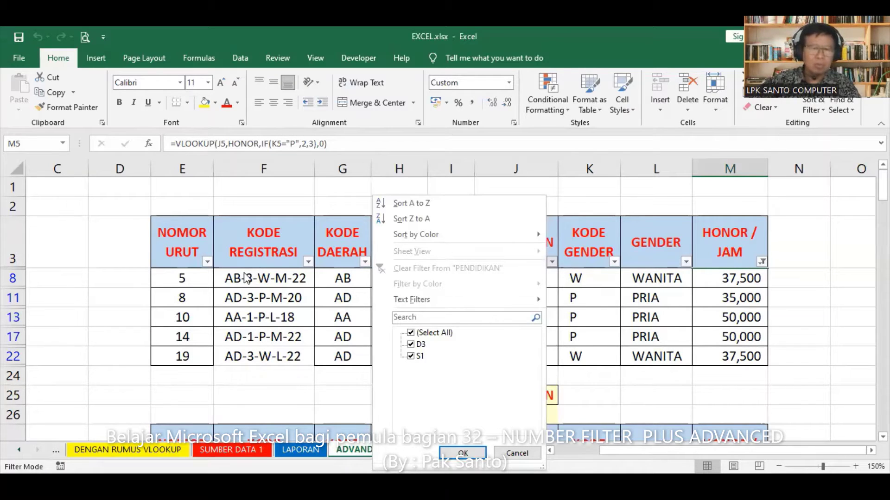
pyautogui.click(733, 263)
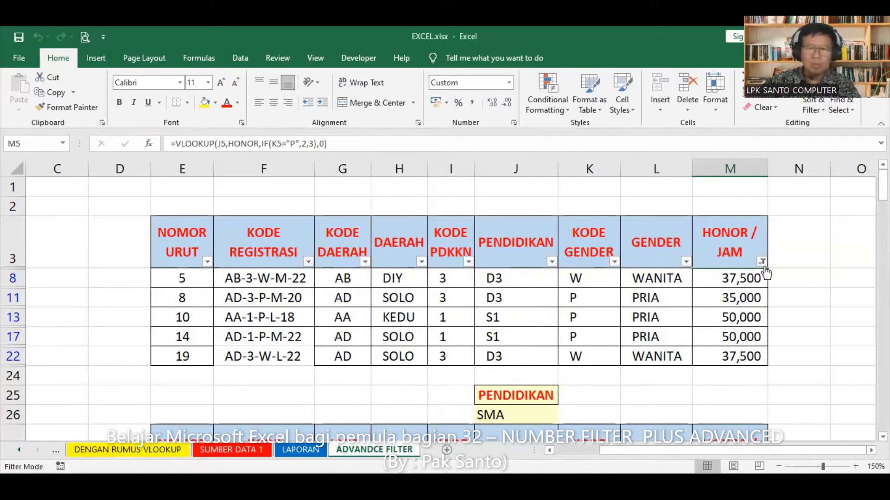
pyautogui.click(762, 263)
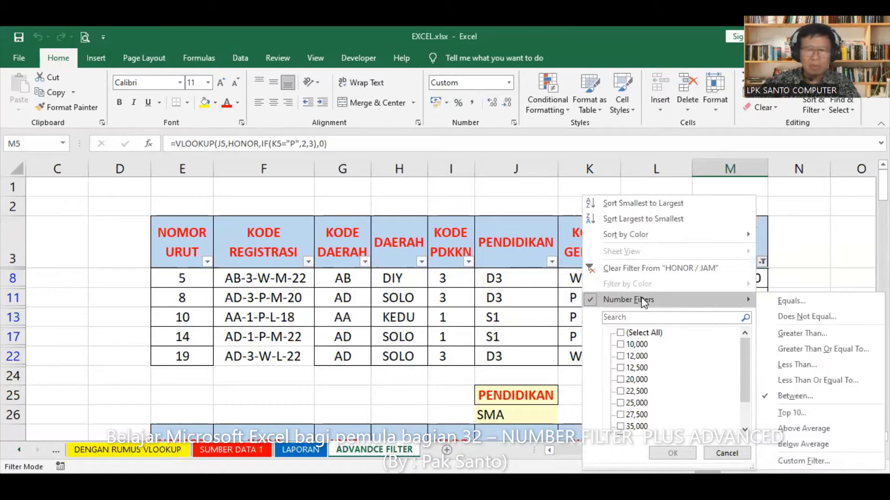
pyautogui.moveTo(628, 299)
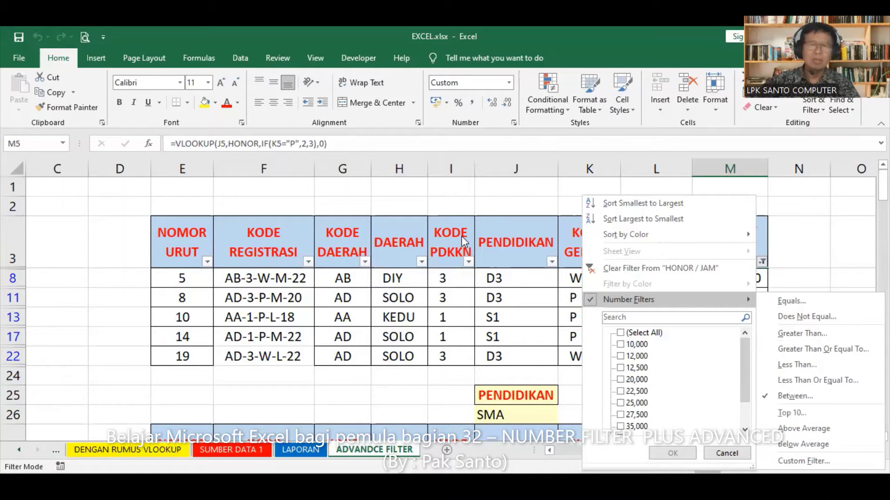
pyautogui.press('Escape')
pyautogui.press('Escape')
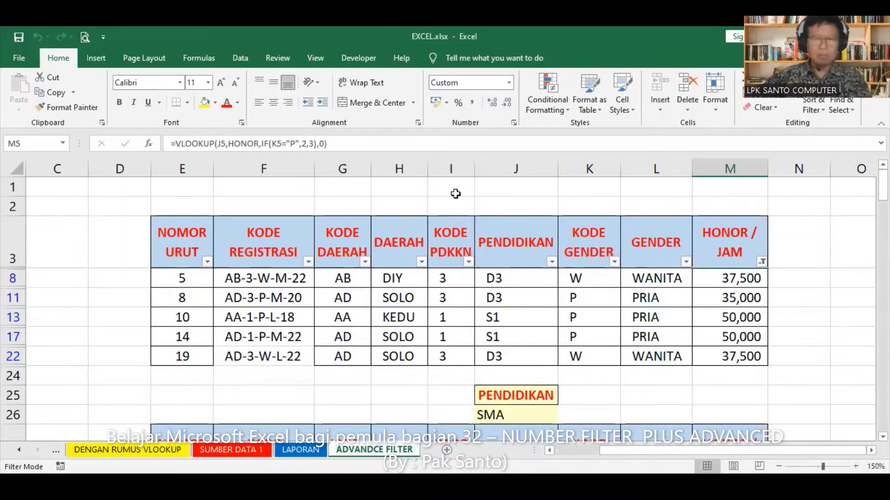
pyautogui.click(761, 262)
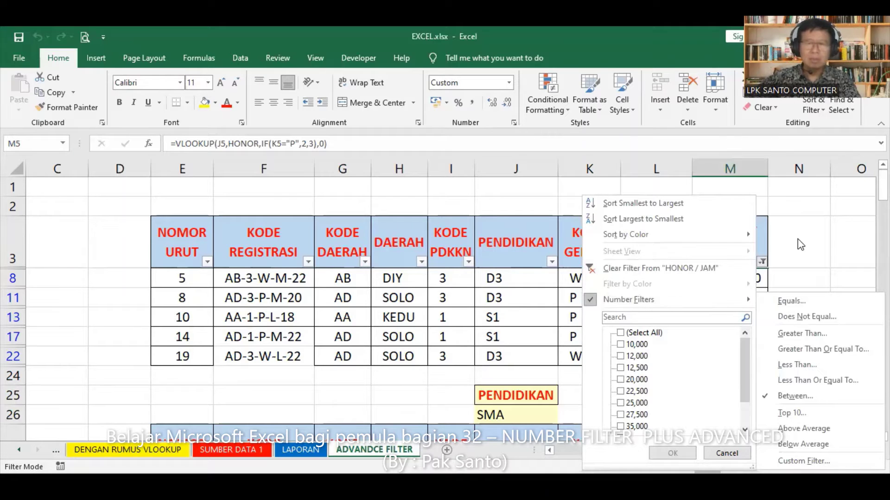
pyautogui.click(814, 233)
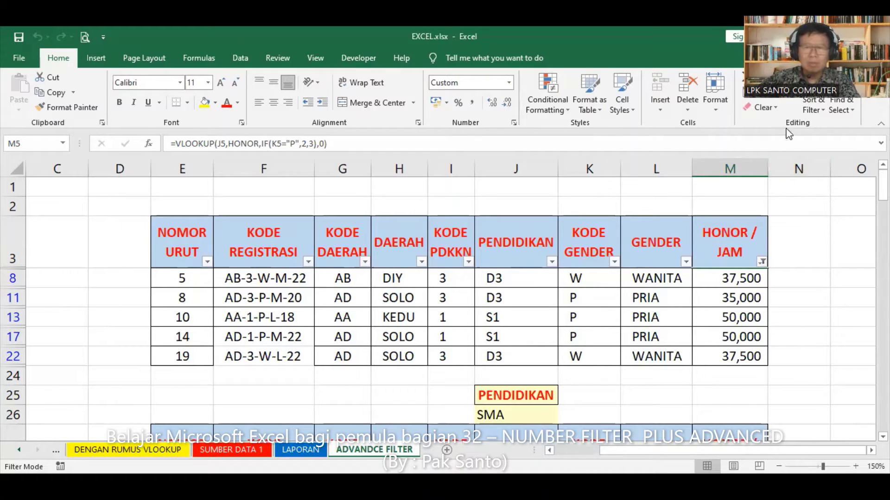
# Turn off the AutoFilter so all data rows show again
pyautogui.click(818, 105)
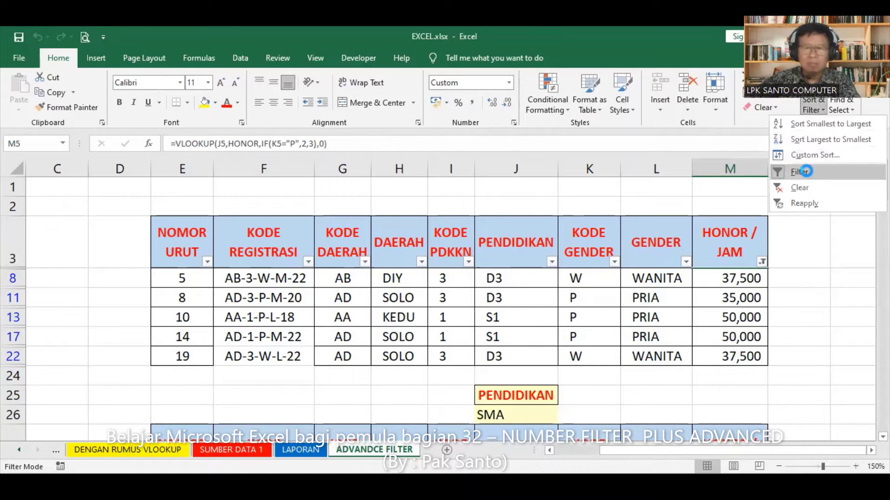
pyautogui.click(800, 171)
pyautogui.click(814, 252)
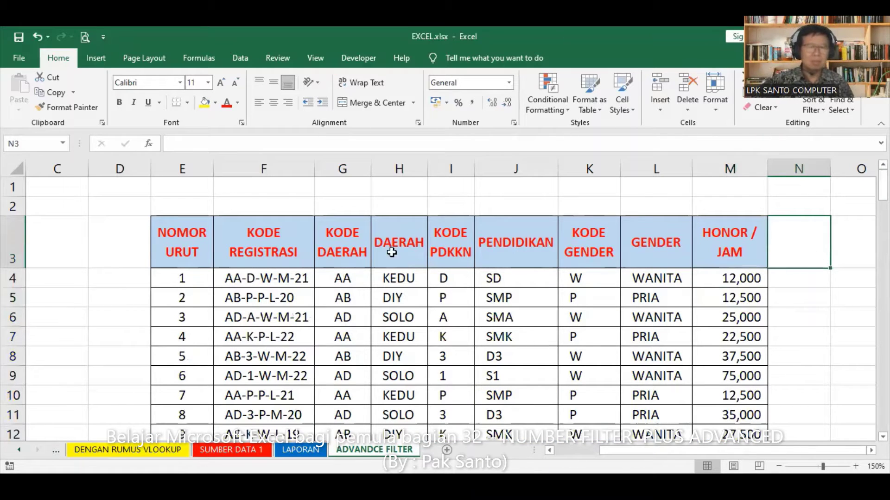
# Copy the HONOR / JAM header from M34 into cell J109
pyautogui.scroll(-2, 661, 278)
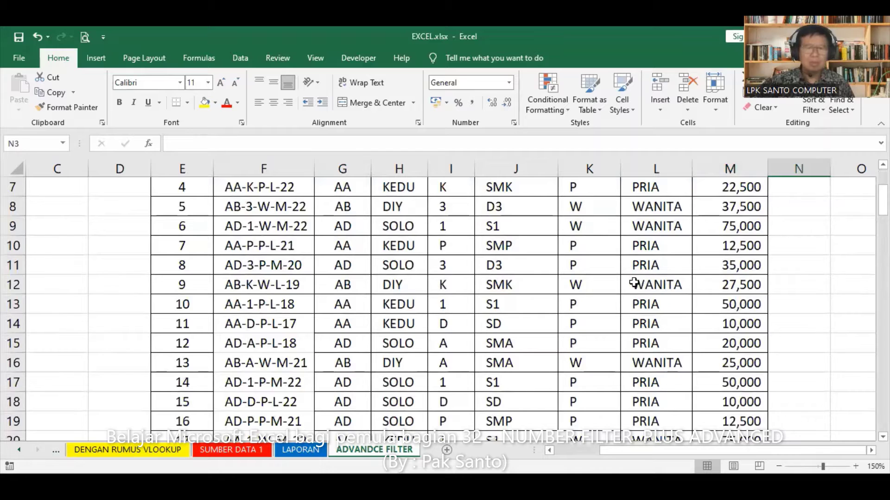
pyautogui.scroll(-5, 634, 282)
pyautogui.scroll(-4, 630, 289)
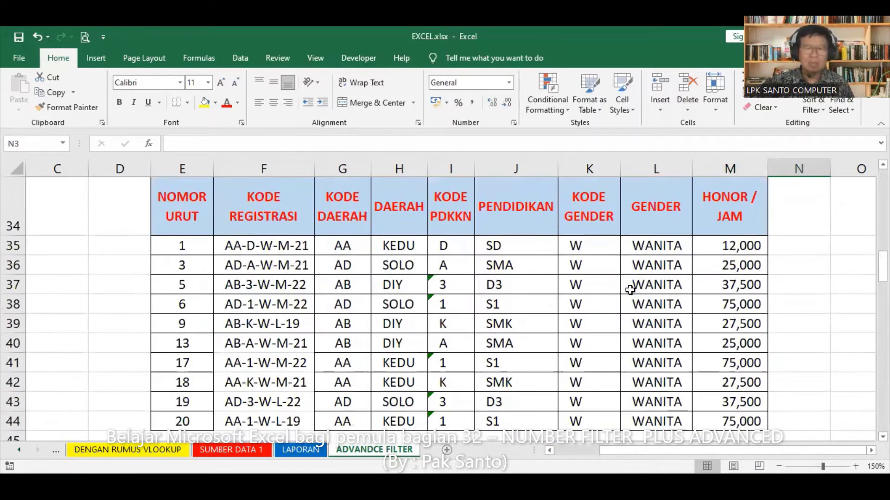
pyautogui.click(752, 213)
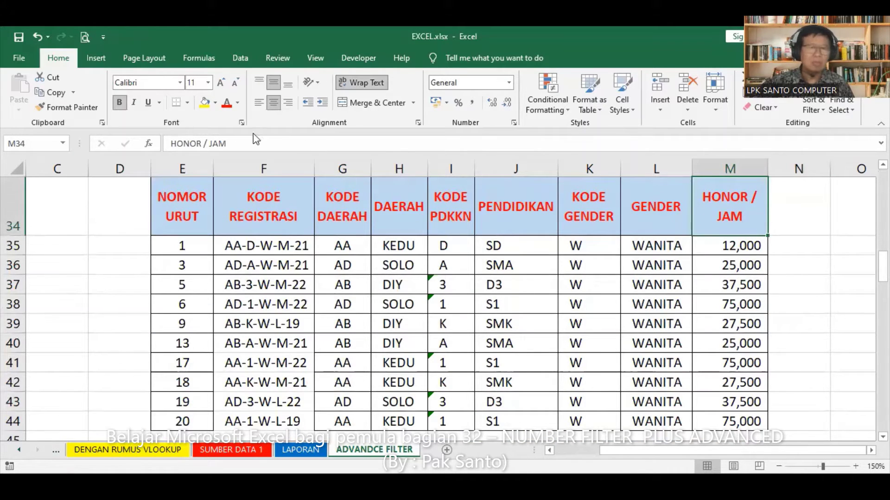
pyautogui.click(52, 92)
pyautogui.scroll(-6, 597, 247)
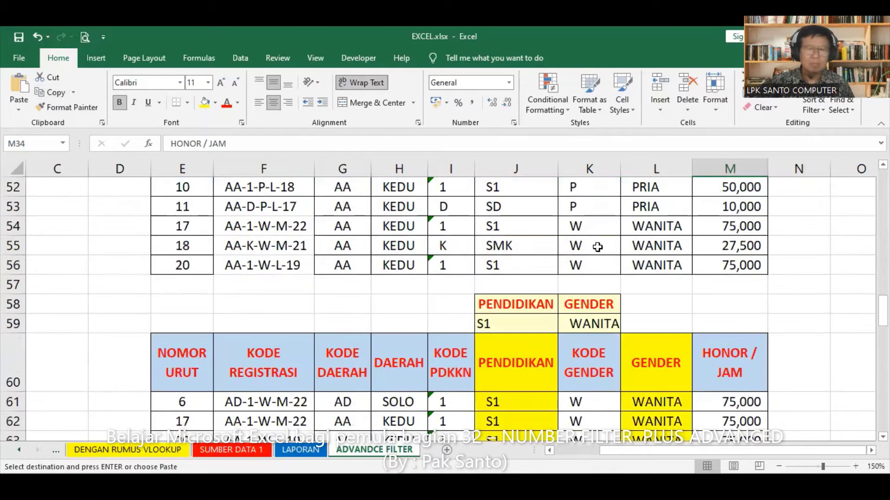
pyautogui.scroll(-11, 597, 247)
pyautogui.scroll(-8, 597, 247)
pyautogui.scroll(-4, 598, 247)
pyautogui.scroll(6, 598, 247)
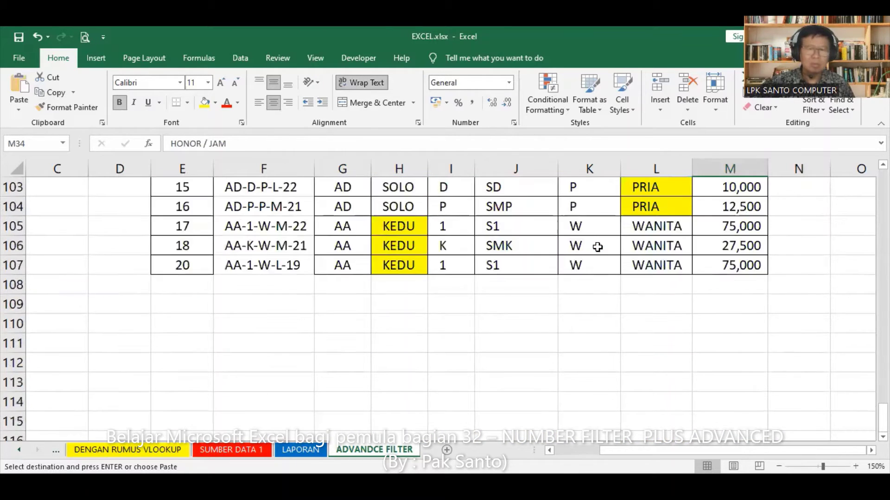
pyautogui.scroll(1, 597, 248)
pyautogui.scroll(-2, 597, 248)
pyautogui.click(504, 245)
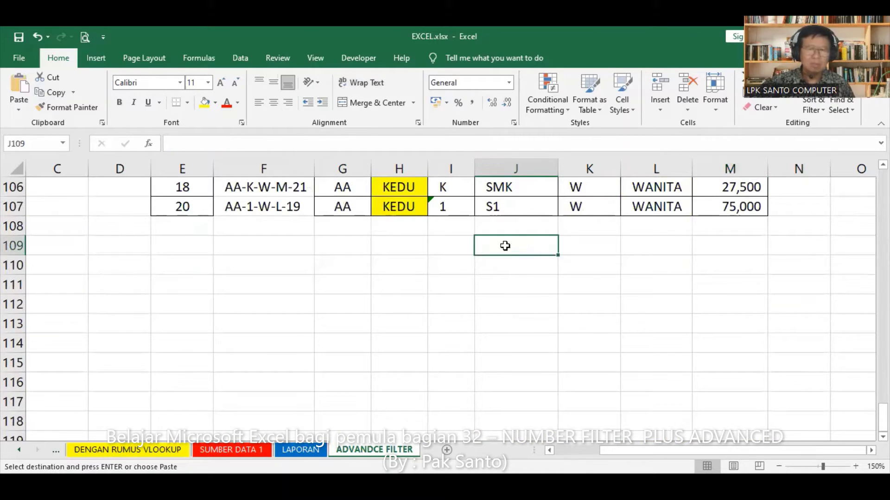
pyautogui.click(19, 87)
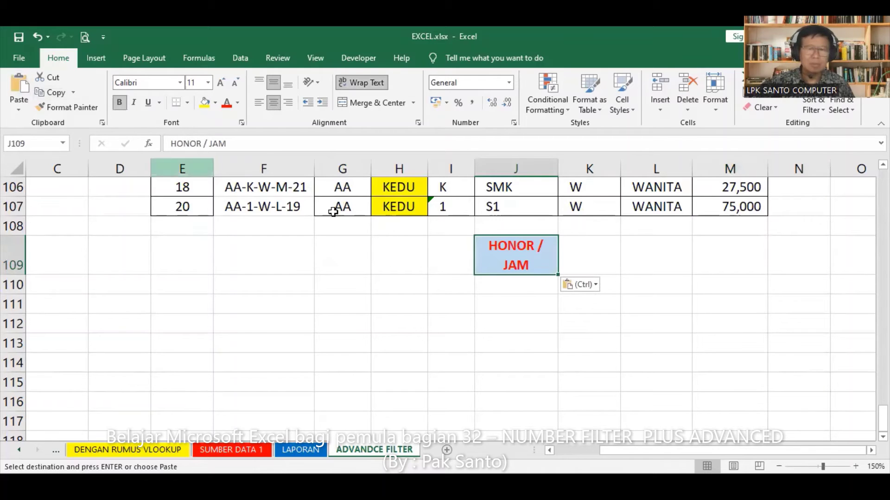
# Enter the criterion >30000 in J110 beneath the HONOR / JAM header
pyautogui.click(532, 284)
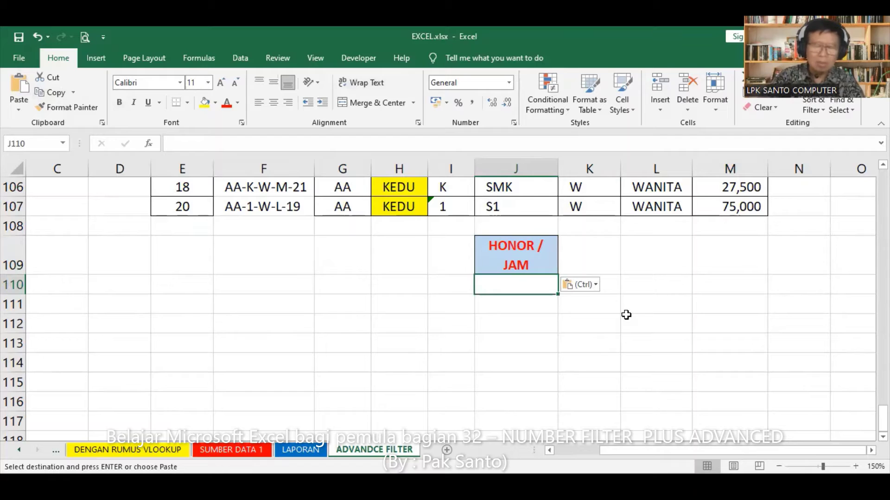
pyautogui.write('>30000')
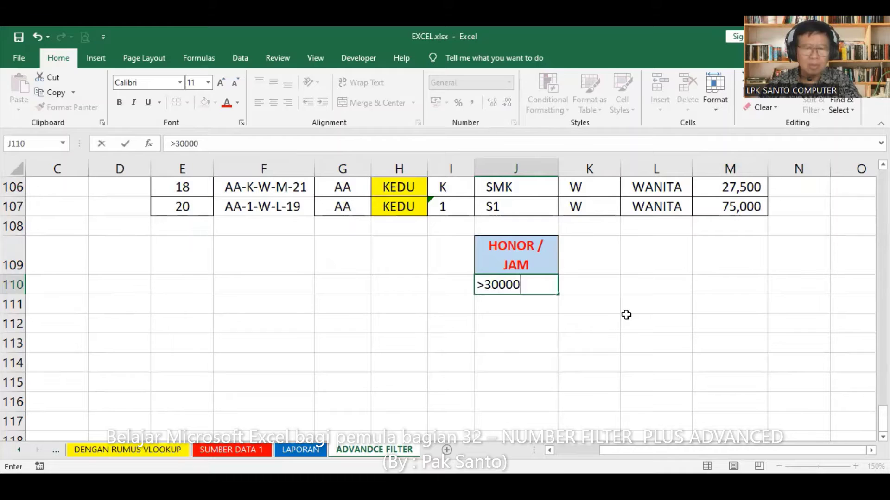
pyautogui.press('Return')
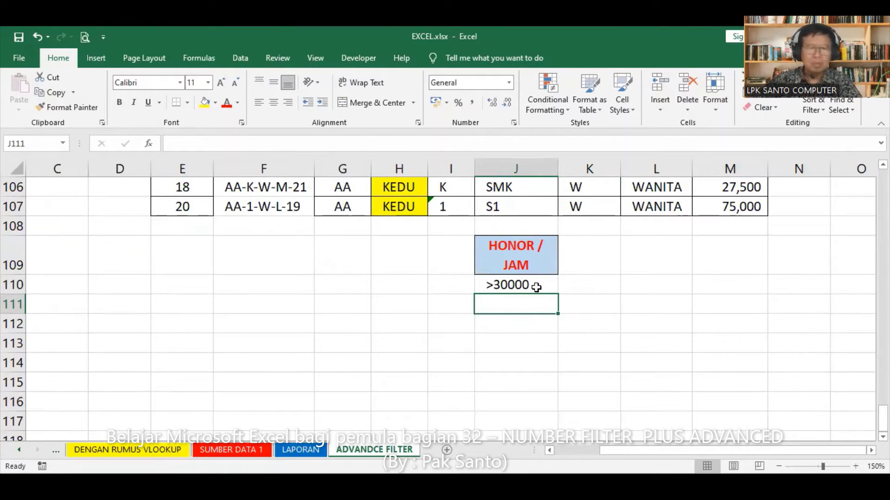
pyautogui.scroll(6, 536, 287)
pyautogui.scroll(5, 532, 287)
pyautogui.scroll(6, 528, 287)
pyautogui.scroll(6, 518, 287)
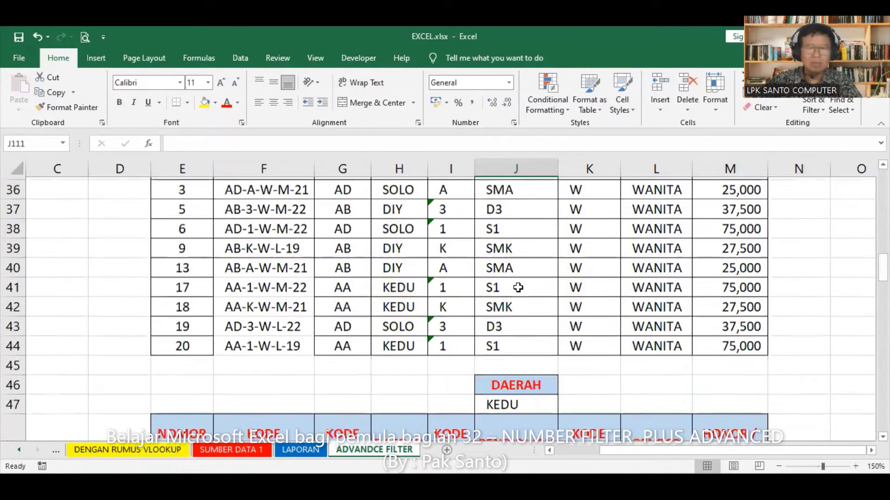
pyautogui.scroll(6, 517, 287)
pyautogui.scroll(6, 517, 286)
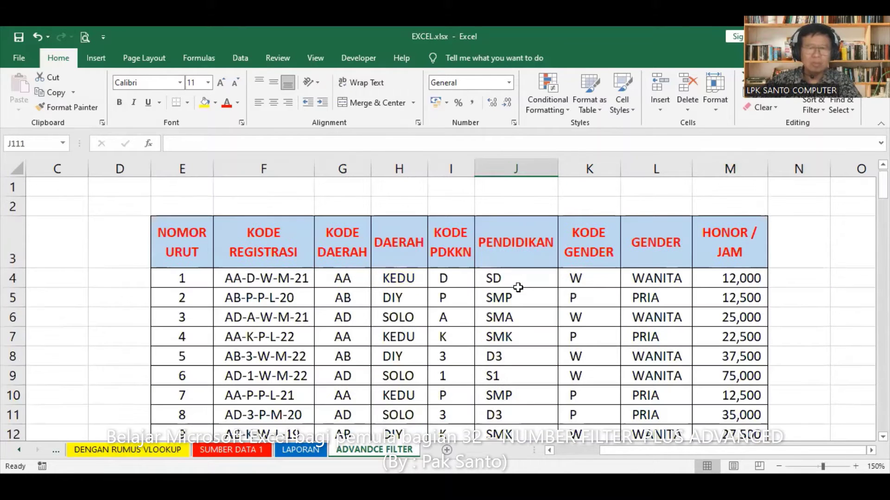
# Open Advanced Filter on the main table, choose Copy to another location, and clear the old ranges
pyautogui.click(391, 312)
pyautogui.click(579, 318)
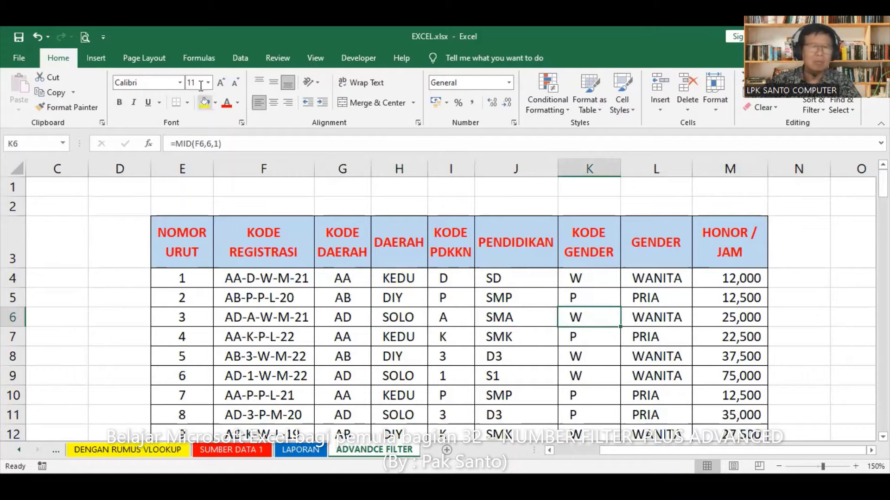
pyautogui.click(238, 61)
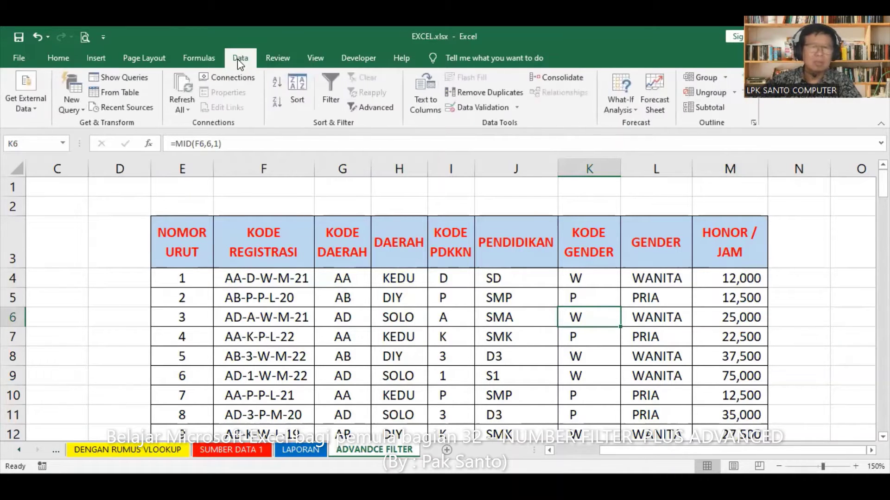
pyautogui.click(355, 108)
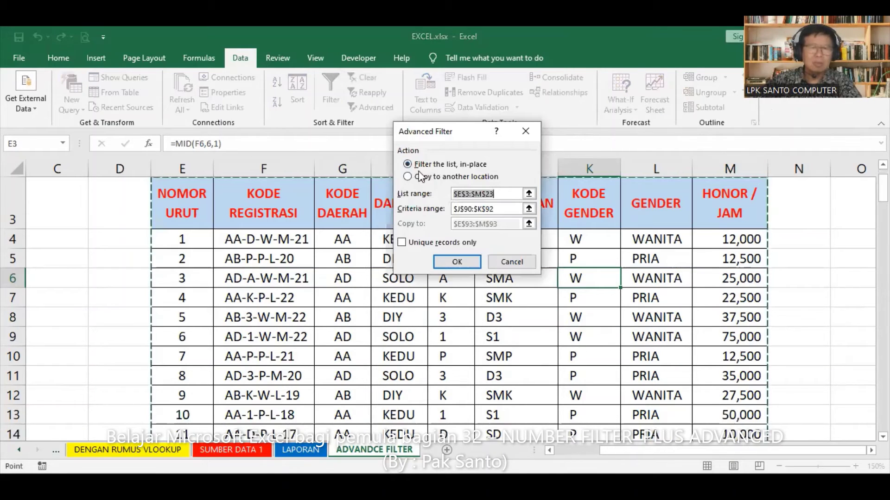
pyautogui.click(408, 177)
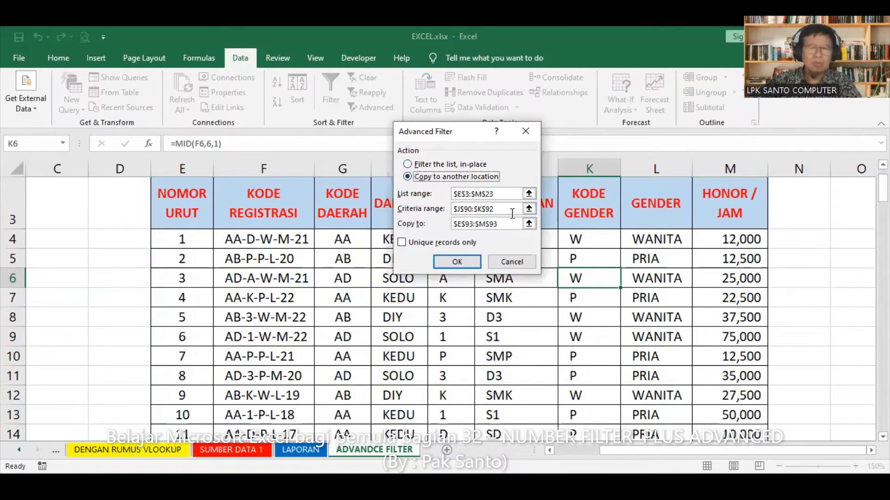
pyautogui.click(510, 209)
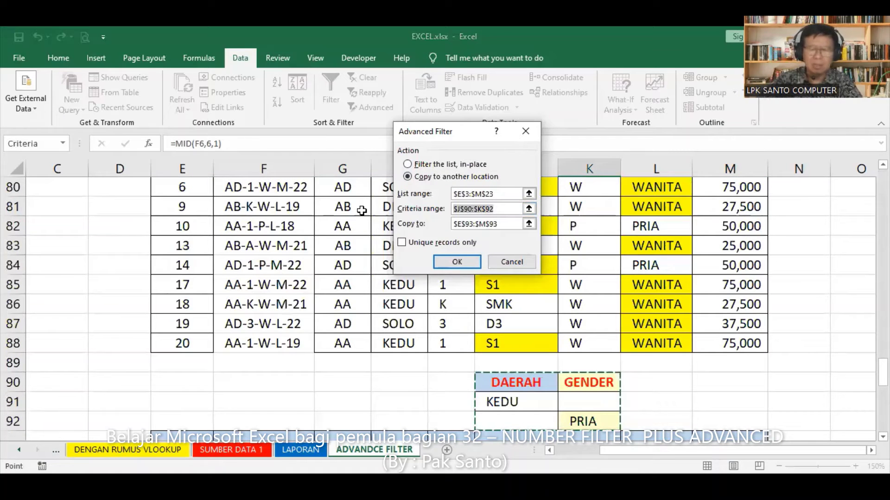
pyautogui.press('BackSpace')
pyautogui.press('BackSpace')
pyautogui.press('BackSpace')
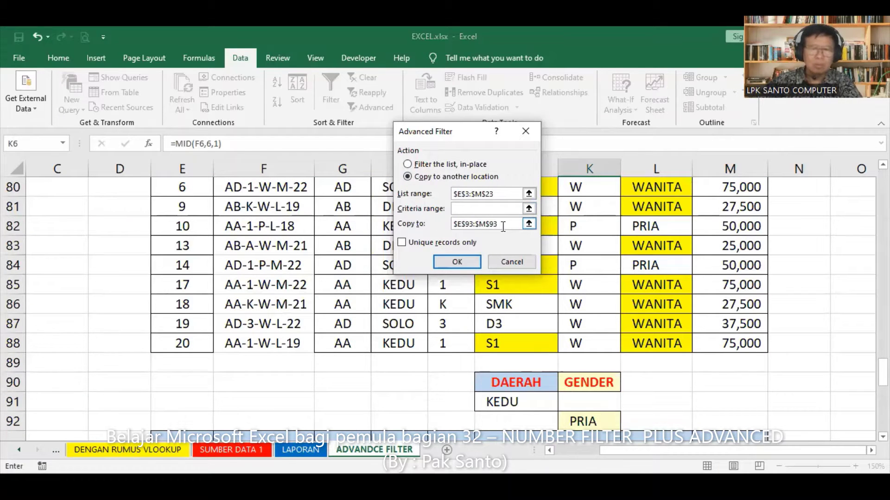
pyautogui.click(505, 226)
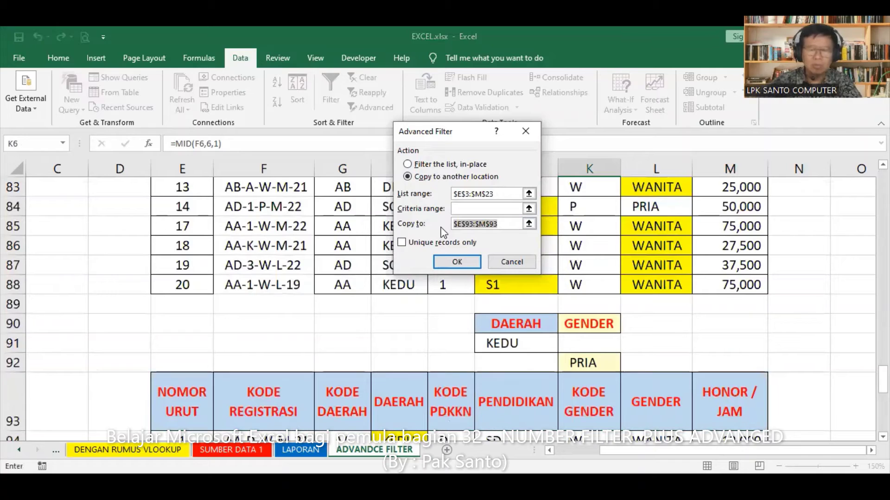
pyautogui.press('BackSpace')
pyautogui.press('BackSpace')
pyautogui.press('BackSpace')
# Set criteria range J109:J110 and destination E111, then run the filter
pyautogui.scroll(-3, 610, 290)
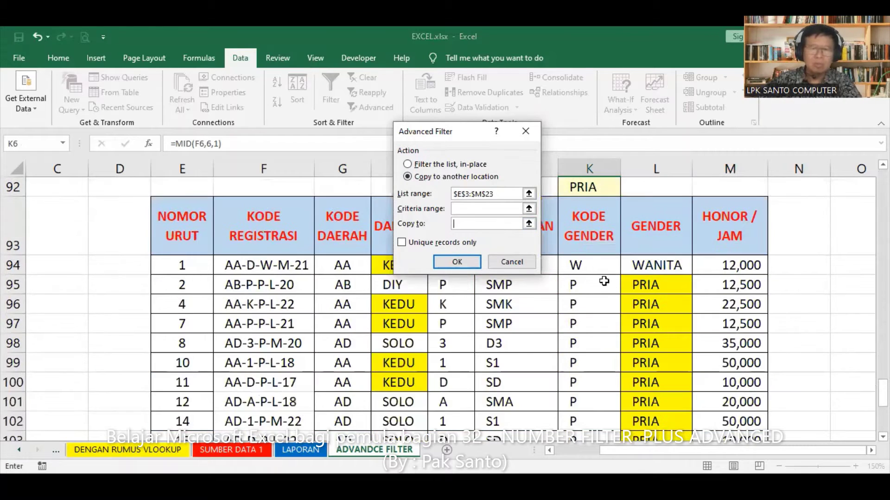
pyautogui.scroll(-4, 611, 290)
pyautogui.scroll(-1, 611, 290)
pyautogui.scroll(2, 611, 290)
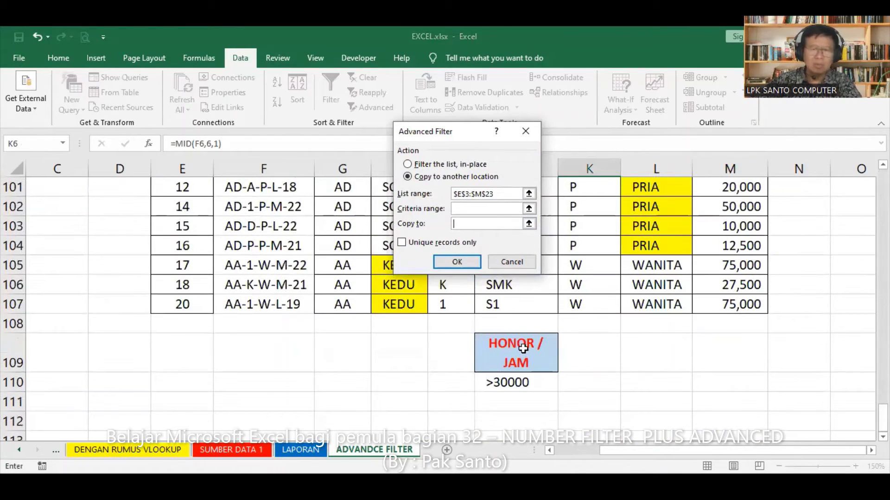
pyautogui.click(522, 357)
pyautogui.moveTo(523, 357); pyautogui.dragTo(519, 382)
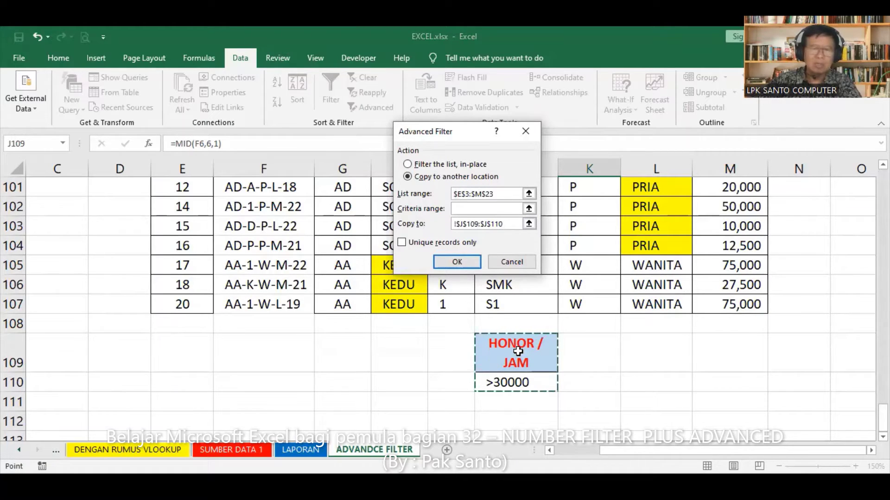
pyautogui.moveTo(510, 226); pyautogui.dragTo(454, 224)
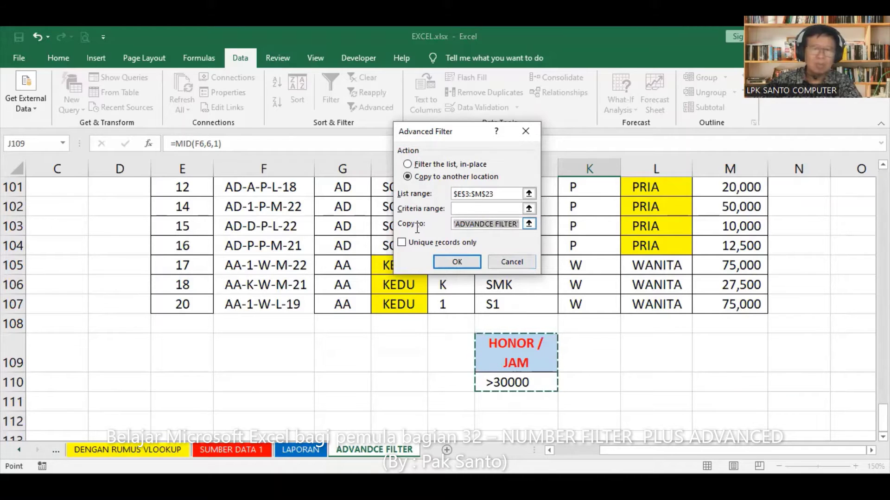
pyautogui.press('BackSpace')
pyautogui.click(472, 208)
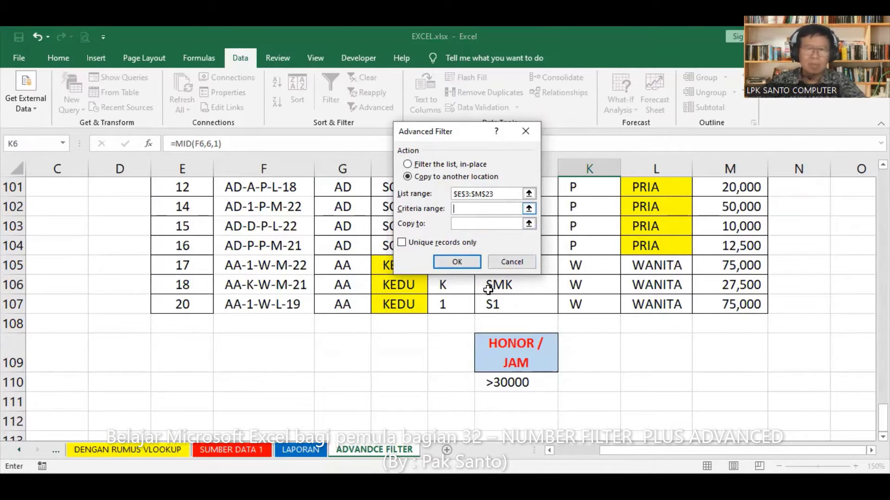
pyautogui.click(505, 352)
pyautogui.moveTo(505, 352); pyautogui.dragTo(507, 383)
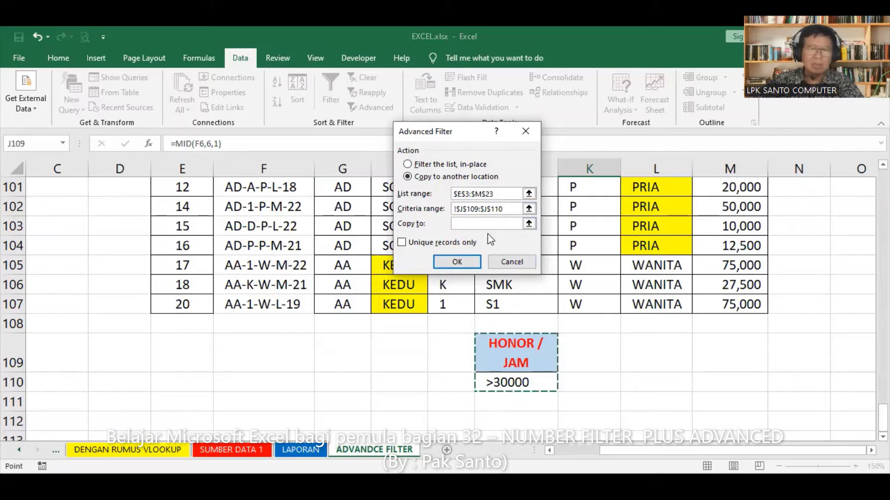
pyautogui.click(489, 224)
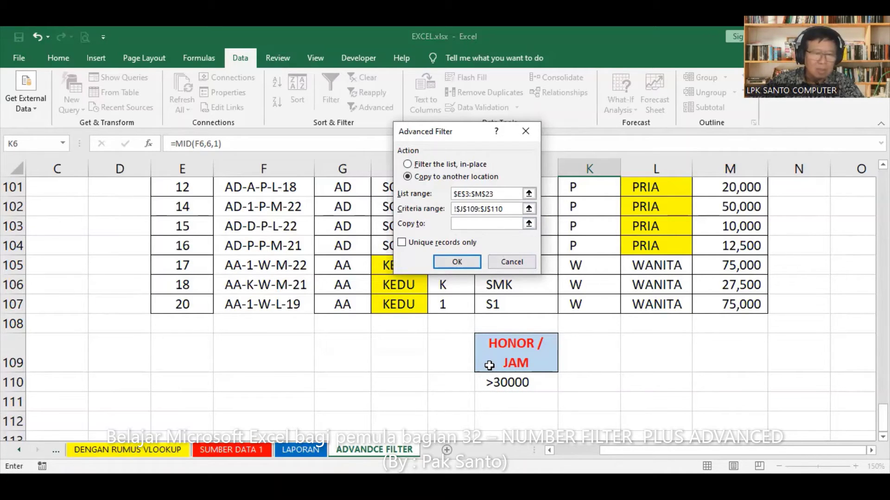
pyautogui.click(185, 403)
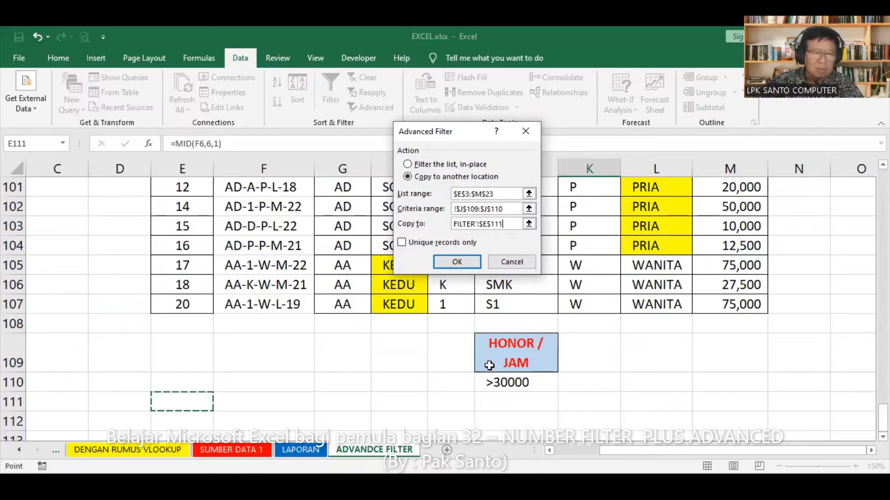
pyautogui.click(459, 263)
pyautogui.scroll(20, 639, 304)
# Scroll to the eight copied records in rows 111–119 and select criteria cells J109:J110
pyautogui.scroll(-4, 729, 306)
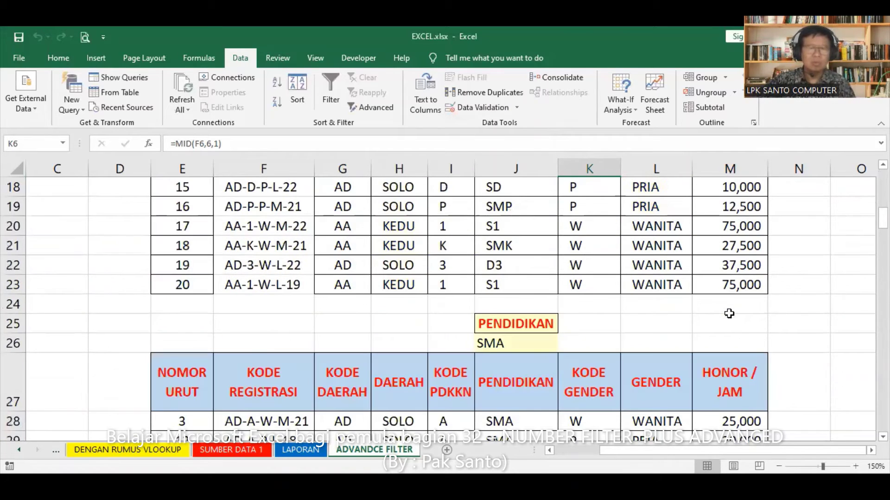
pyautogui.scroll(-5, 729, 310)
pyautogui.scroll(-9, 729, 313)
pyautogui.scroll(-3, 728, 315)
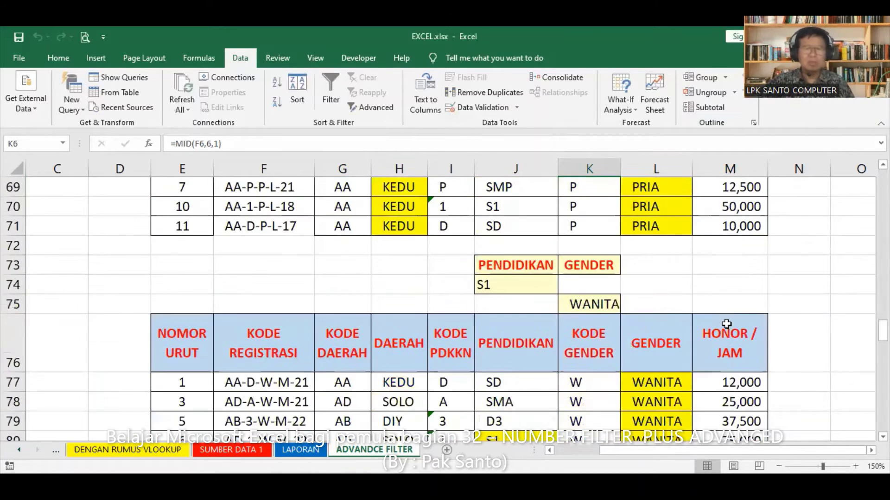
pyautogui.scroll(-6, 729, 320)
pyautogui.scroll(-5, 729, 321)
pyautogui.scroll(-7, 730, 327)
pyautogui.scroll(3, 731, 327)
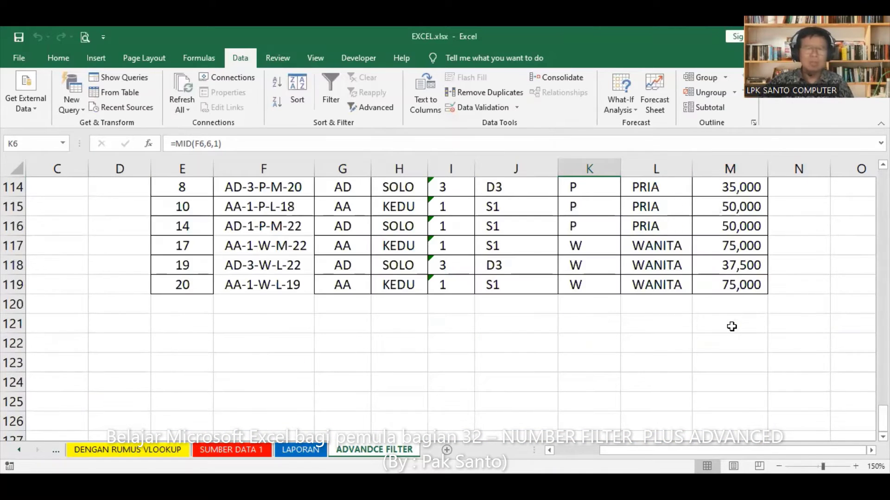
pyautogui.scroll(1, 731, 327)
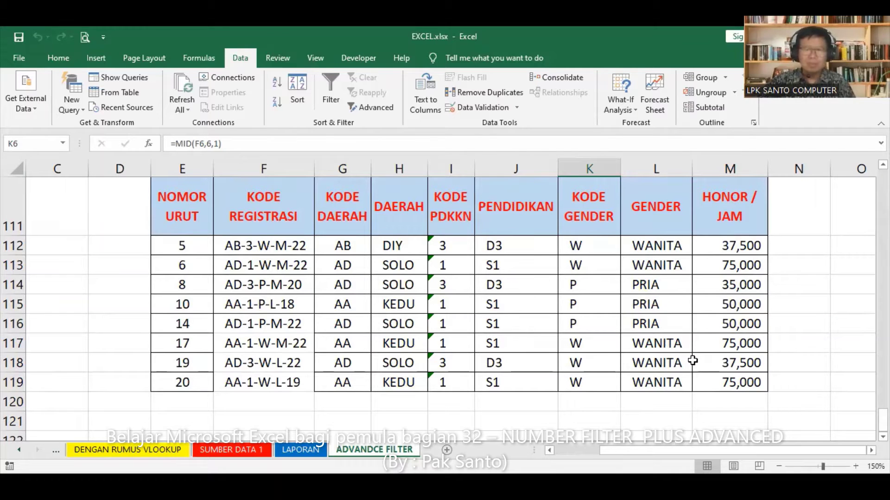
pyautogui.scroll(2, 691, 354)
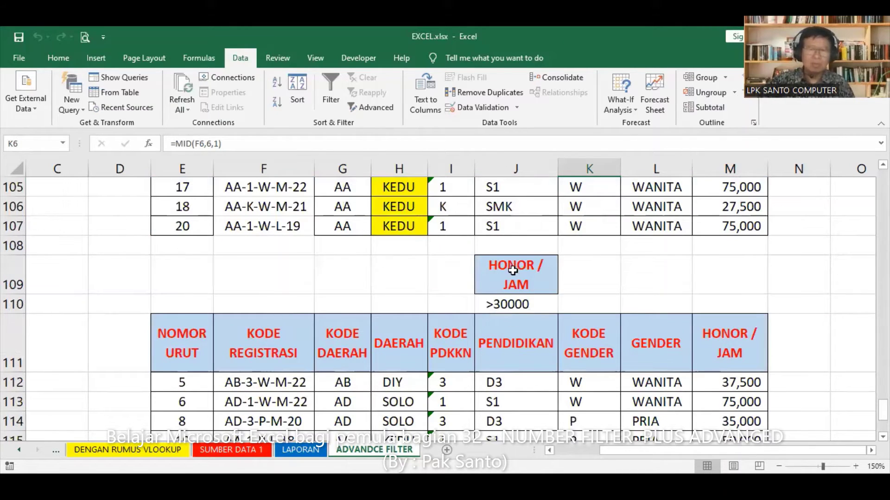
pyautogui.click(509, 287)
pyautogui.moveTo(509, 288); pyautogui.dragTo(509, 304)
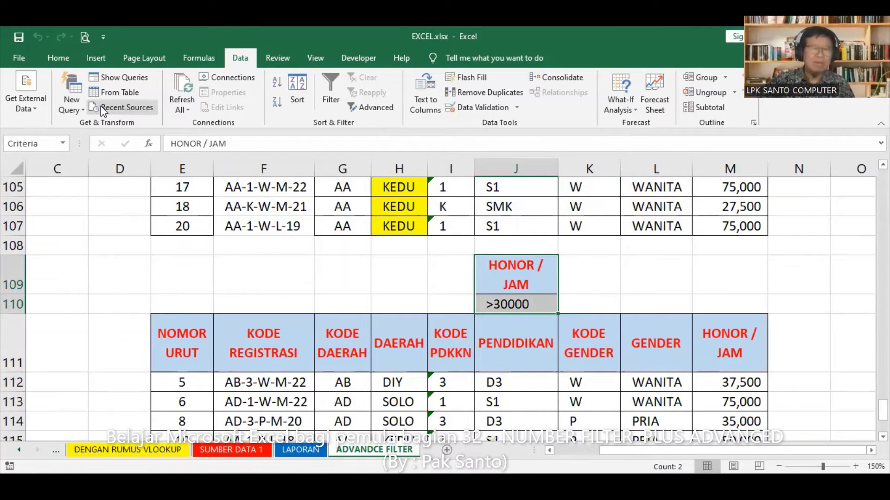
# Copy the HONOR / JAM >30000 criteria block into J121:J122
pyautogui.click(58, 57)
pyautogui.click(51, 93)
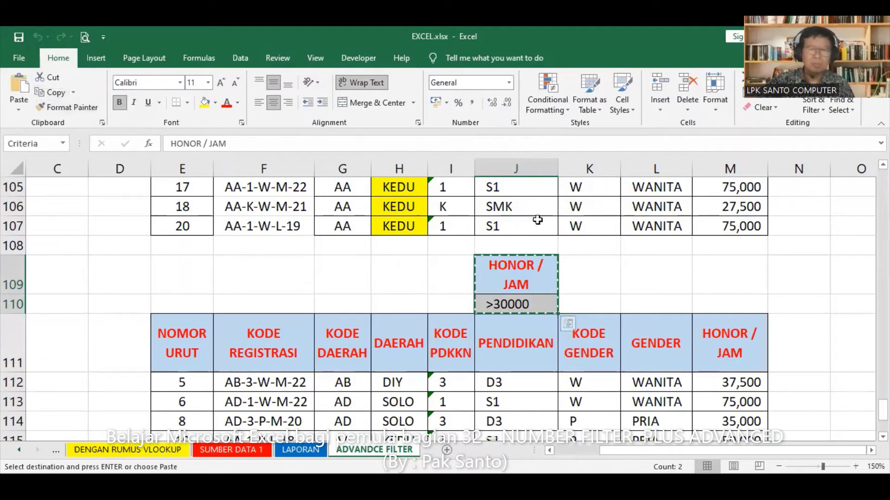
pyautogui.scroll(-4, 535, 223)
pyautogui.click(528, 267)
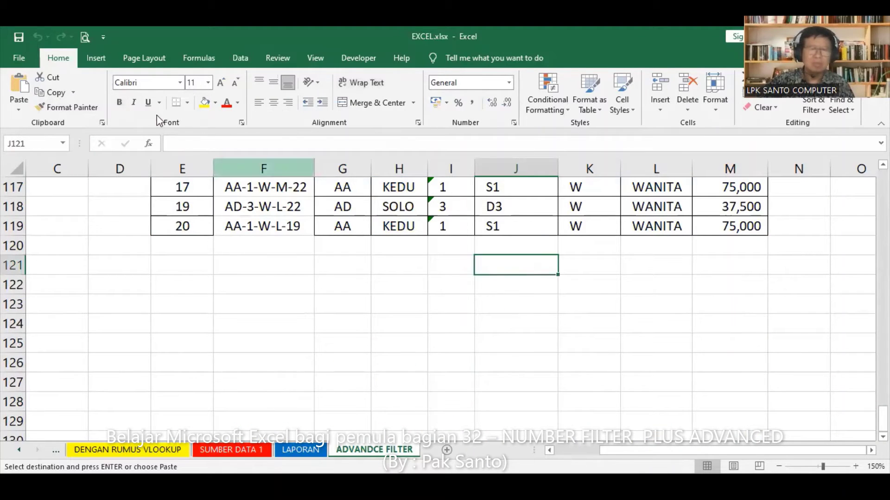
pyautogui.click(21, 86)
pyautogui.scroll(3, 587, 291)
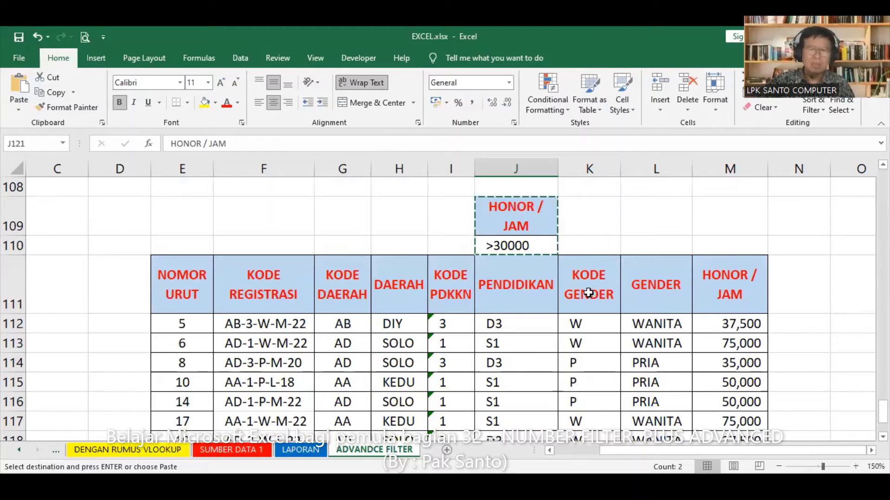
# Copy the GENDER header and WANITA value into K121:K122 beside it
pyautogui.click(653, 288)
pyautogui.moveTo(656, 302); pyautogui.dragTo(656, 321)
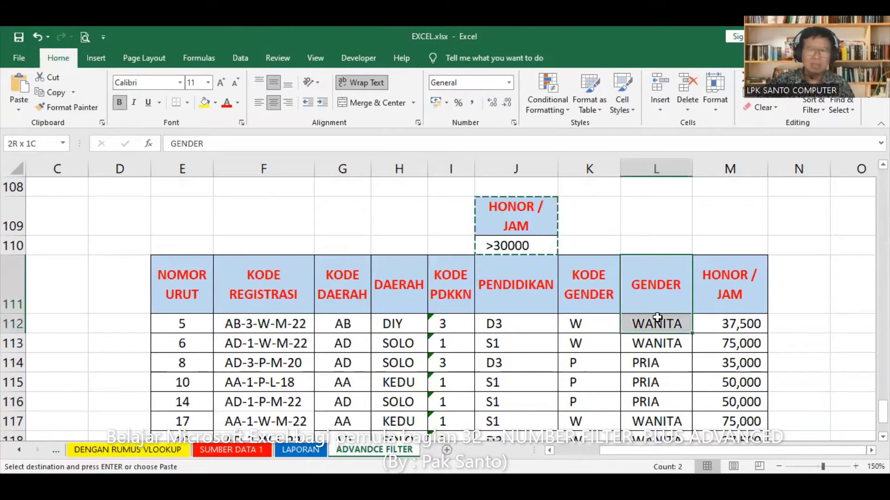
pyautogui.click(53, 92)
pyautogui.scroll(-4, 463, 217)
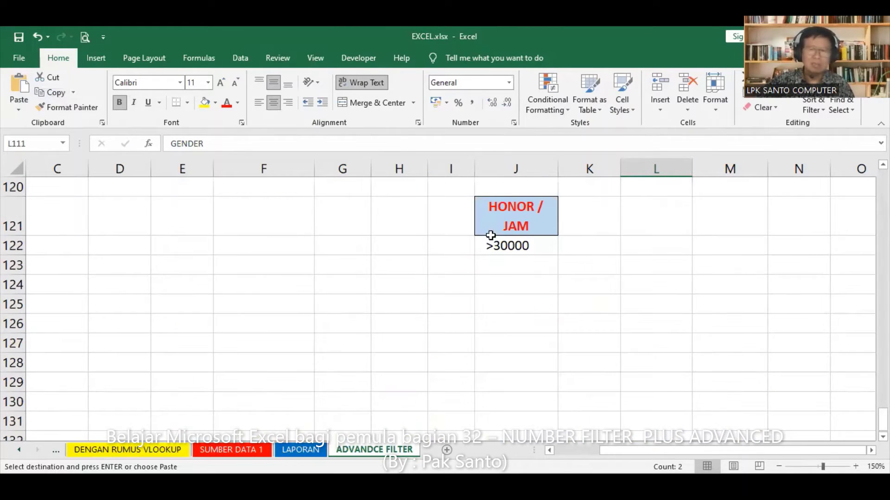
pyautogui.click(593, 208)
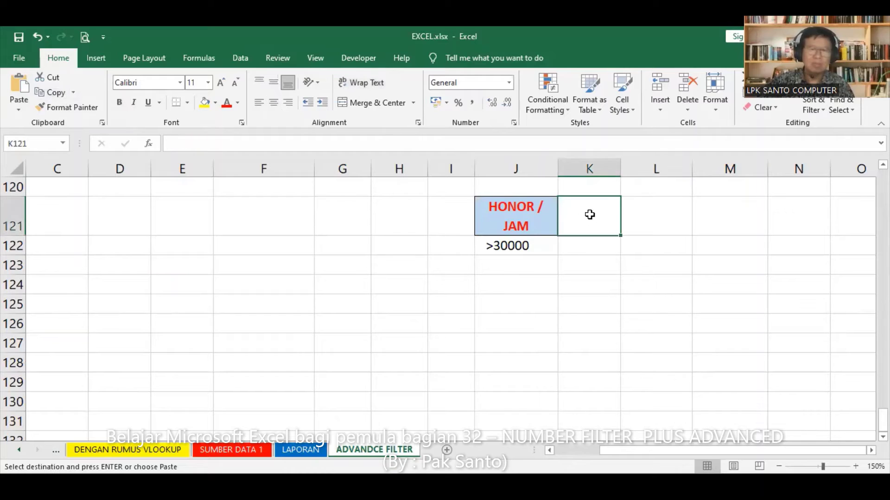
pyautogui.click(19, 83)
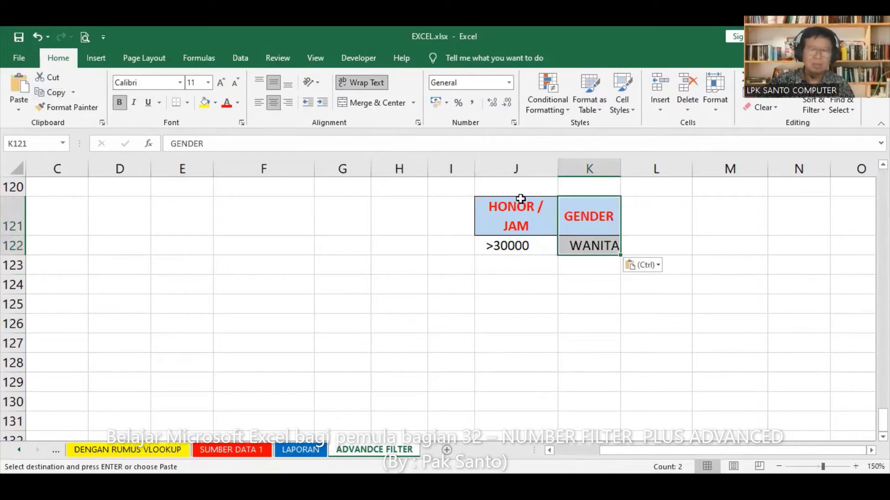
pyautogui.click(573, 301)
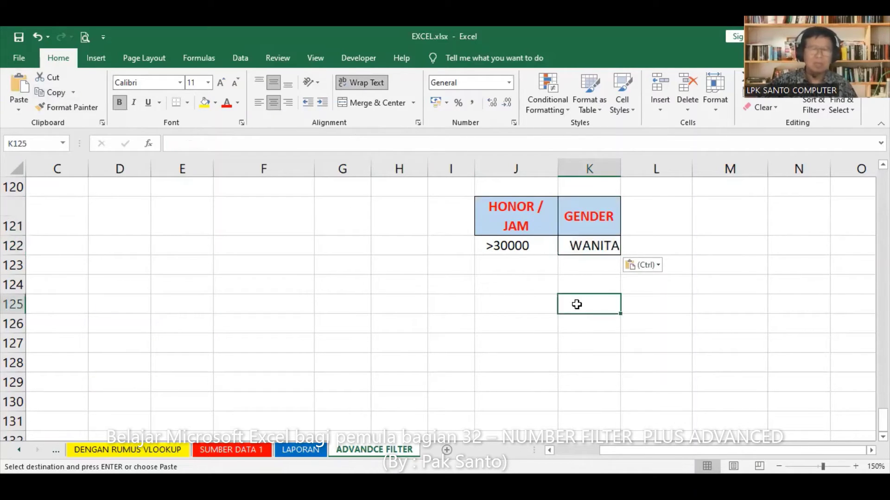
pyautogui.scroll(6, 578, 307)
pyautogui.scroll(6, 578, 308)
pyautogui.scroll(6, 578, 307)
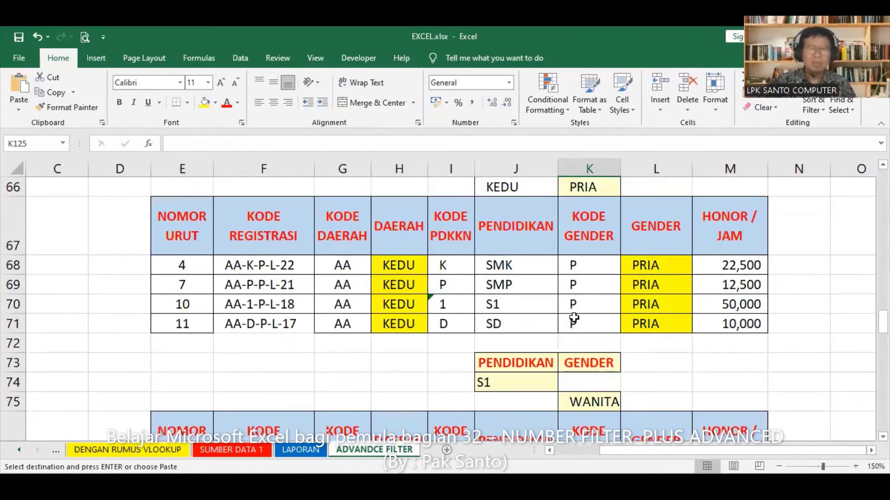
pyautogui.scroll(9, 577, 311)
pyautogui.scroll(3, 574, 318)
pyautogui.scroll(10, 574, 318)
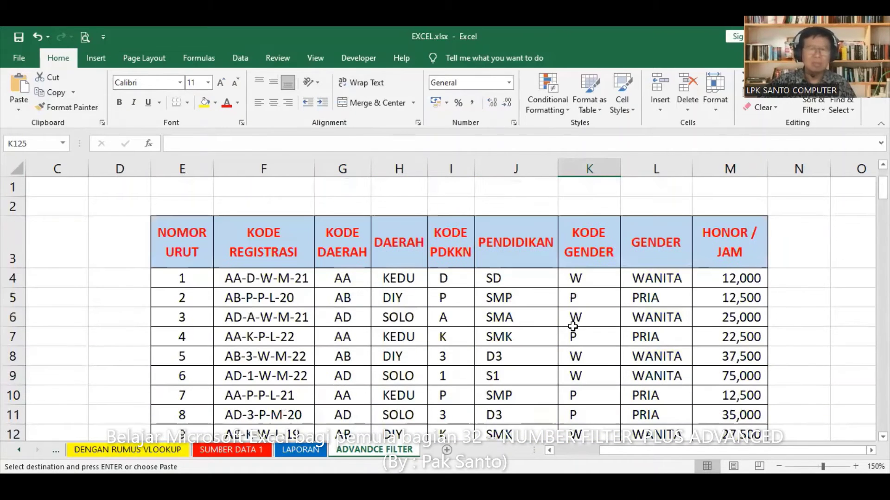
# Open Advanced Filter for the main table, choose Copy to another location, and clear old ranges
pyautogui.click(420, 317)
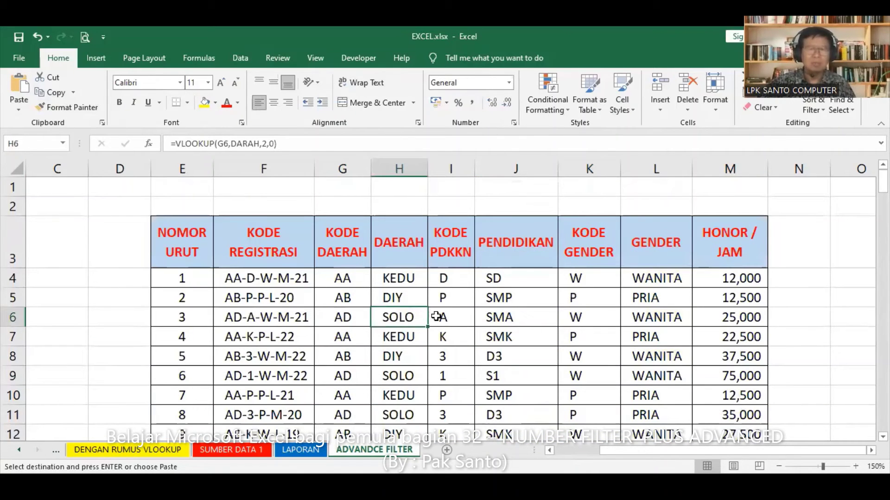
pyautogui.click(240, 58)
pyautogui.click(376, 109)
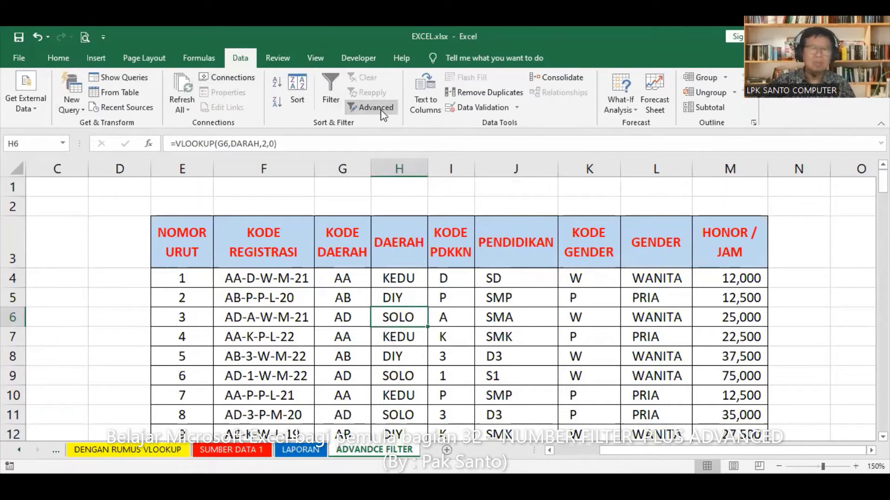
pyautogui.click(407, 176)
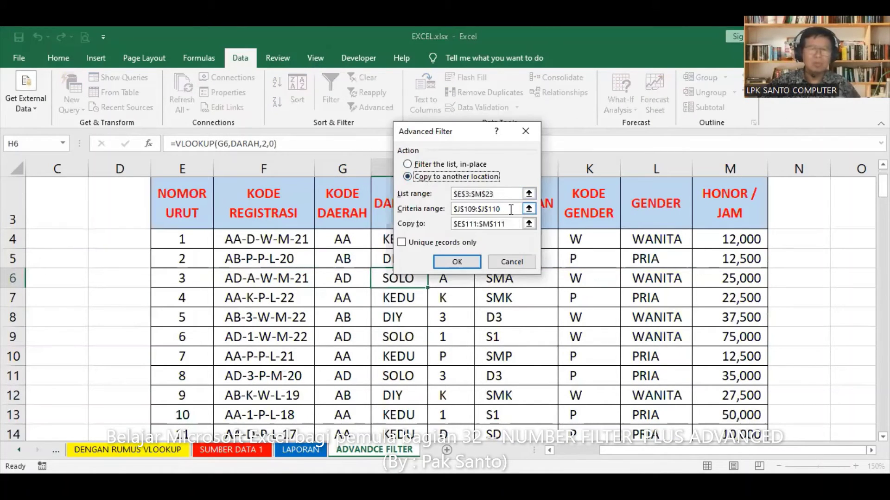
pyautogui.scroll(-20, 431, 220)
pyautogui.scroll(-2, 431, 221)
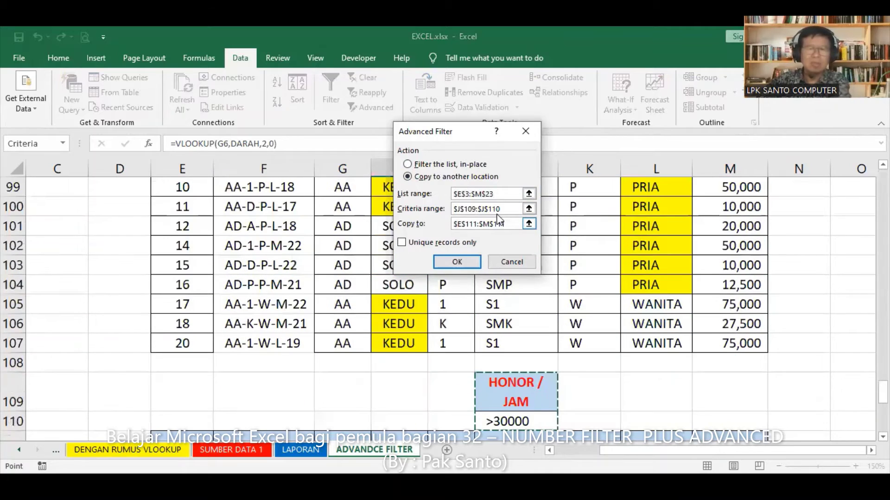
pyautogui.click(430, 209)
pyautogui.press('BackSpace')
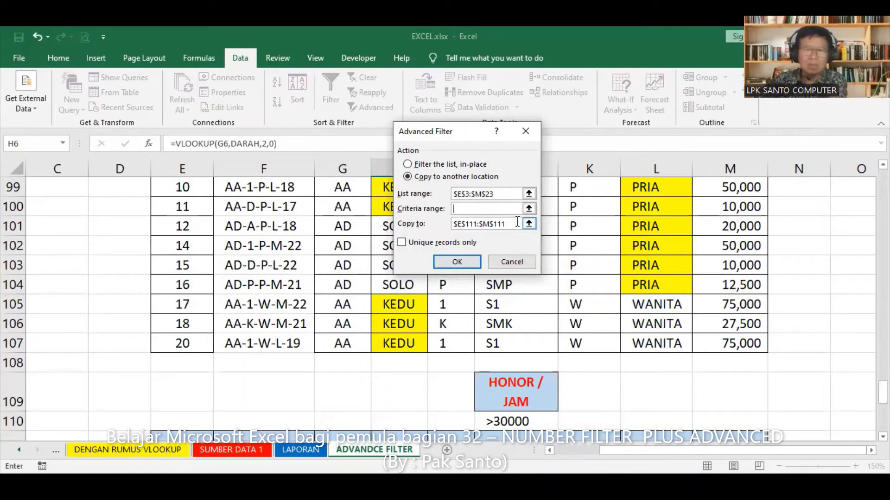
pyautogui.scroll(-1, 429, 222)
pyautogui.click(430, 222)
pyautogui.press('BackSpace')
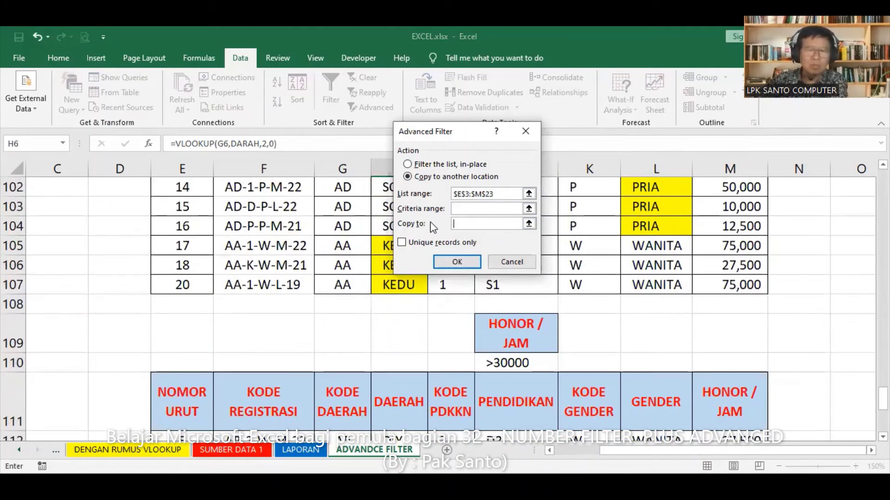
# Set criteria range J121:K122 and destination E123, then run the filter
pyautogui.click(471, 209)
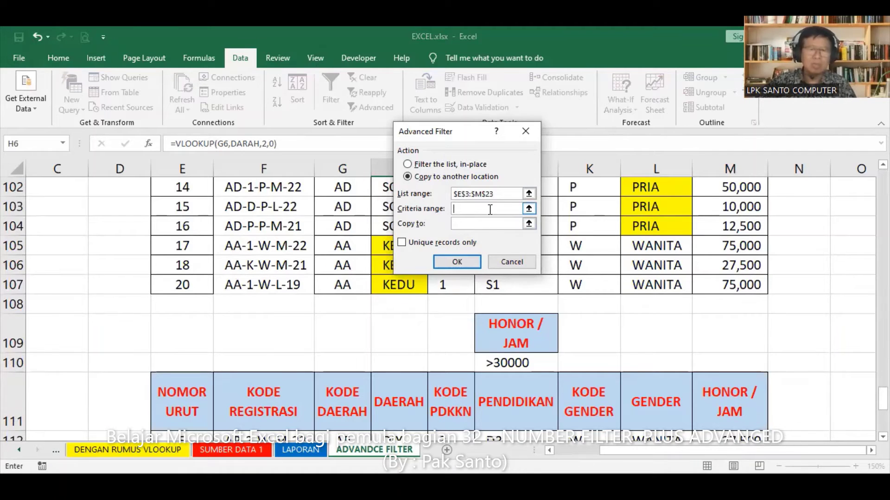
pyautogui.scroll(-4, 549, 230)
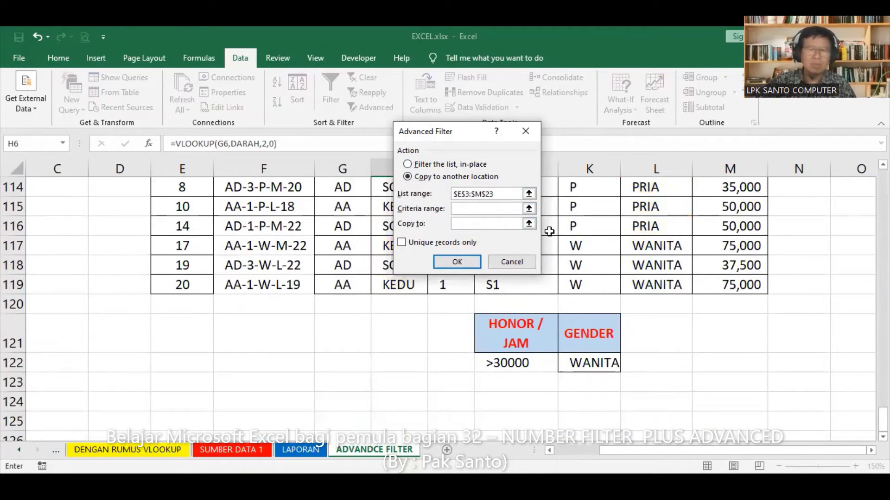
pyautogui.click(518, 324)
pyautogui.moveTo(515, 334); pyautogui.dragTo(589, 364)
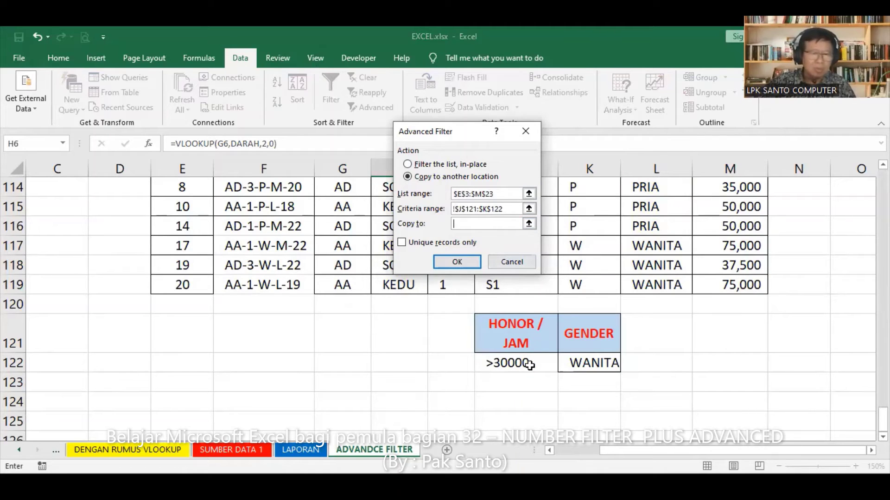
pyautogui.click(182, 382)
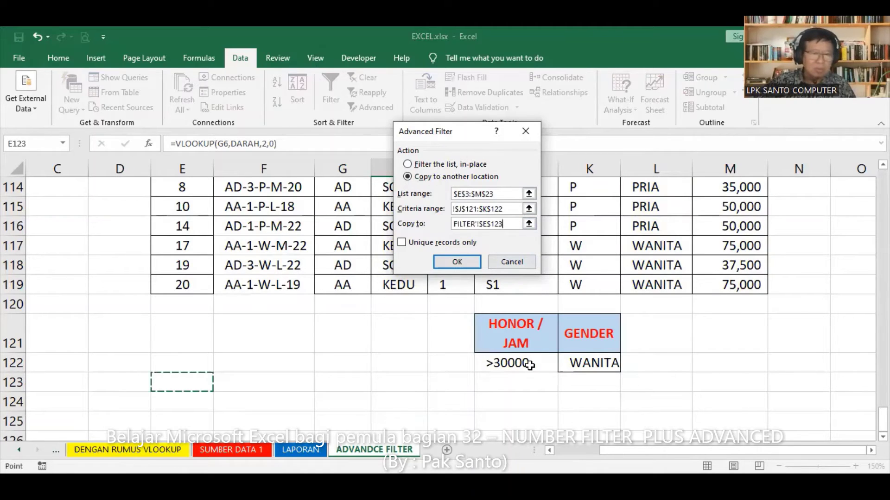
pyautogui.click(458, 262)
# Check the five WANITA results in rows 123–128, then copy criteria block J121:K122
pyautogui.scroll(-1, 576, 300)
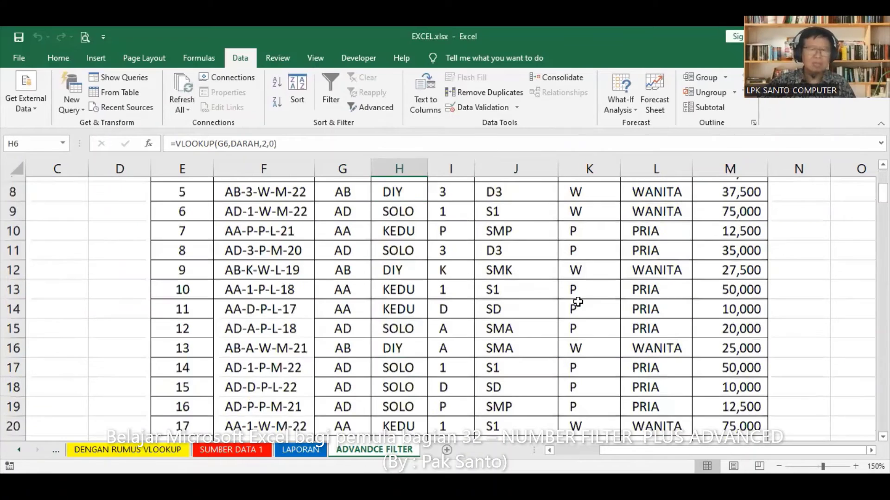
pyautogui.scroll(-5, 576, 300)
pyautogui.scroll(-10, 576, 300)
pyautogui.scroll(-4, 576, 300)
pyautogui.scroll(-6, 575, 298)
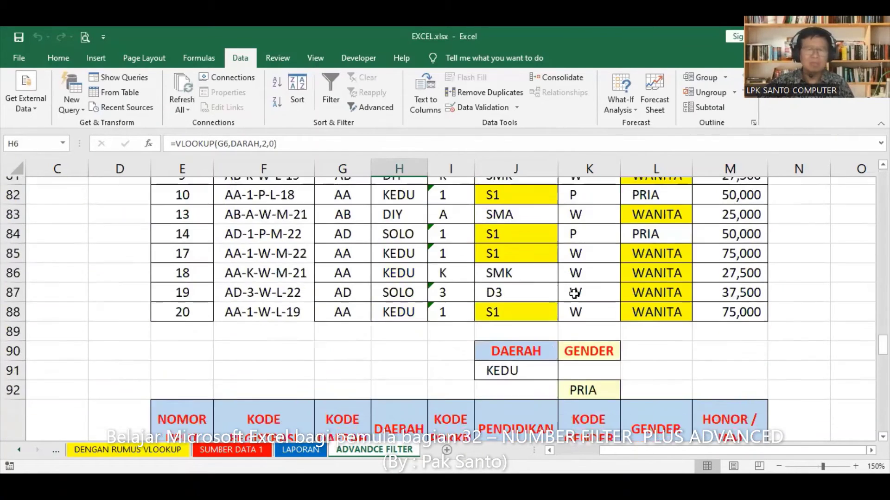
pyautogui.scroll(-7, 572, 294)
pyautogui.scroll(-3, 571, 293)
pyautogui.scroll(-5, 571, 290)
pyautogui.scroll(2, 573, 287)
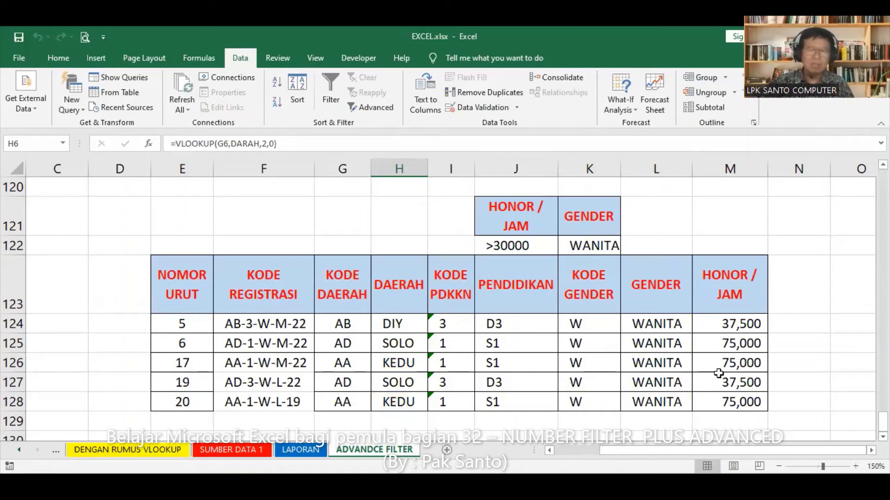
pyautogui.moveTo(517, 207); pyautogui.dragTo(570, 239)
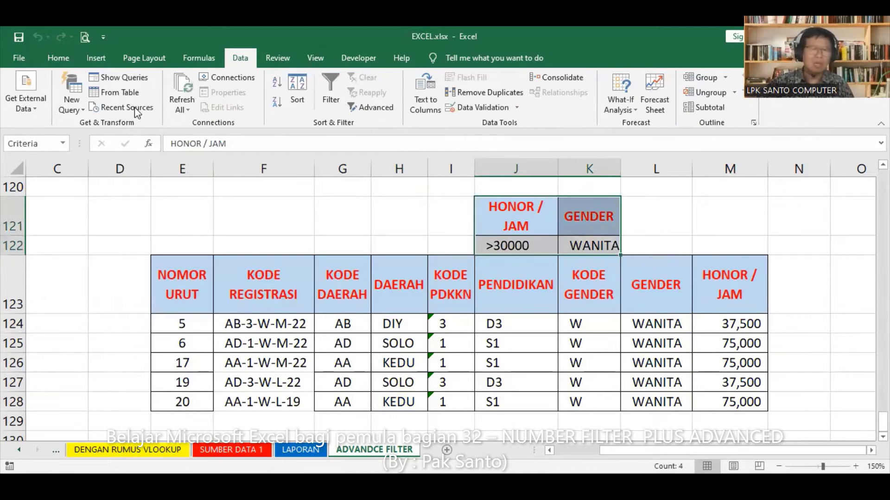
pyautogui.click(58, 58)
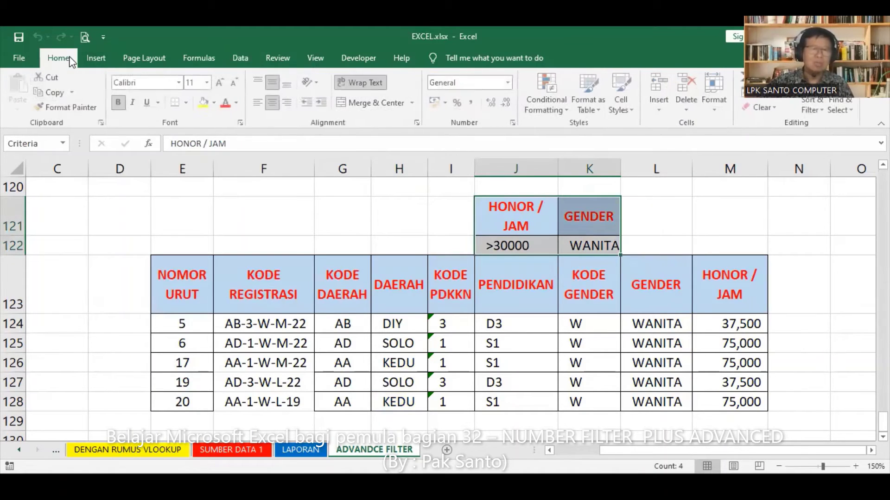
pyautogui.click(51, 92)
pyautogui.scroll(-2, 591, 287)
# Paste the criteria at J130 and move WANITA down to K132 as a separate OR row
pyautogui.click(513, 264)
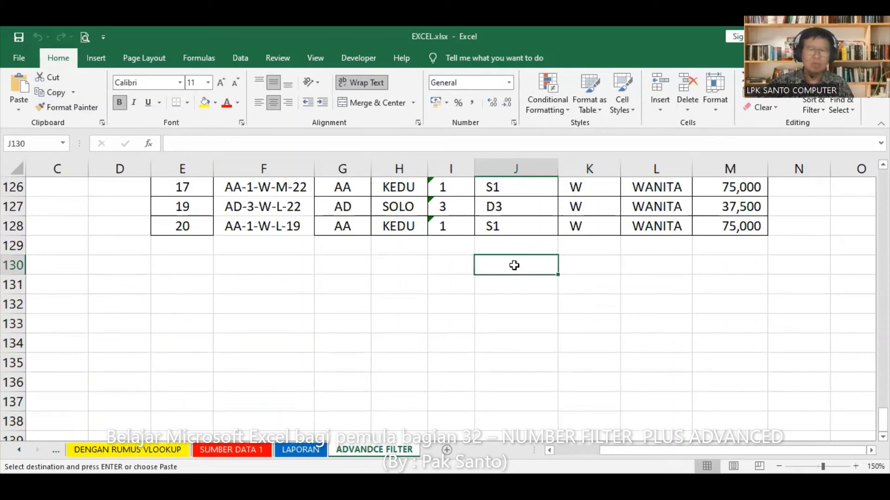
pyautogui.click(17, 88)
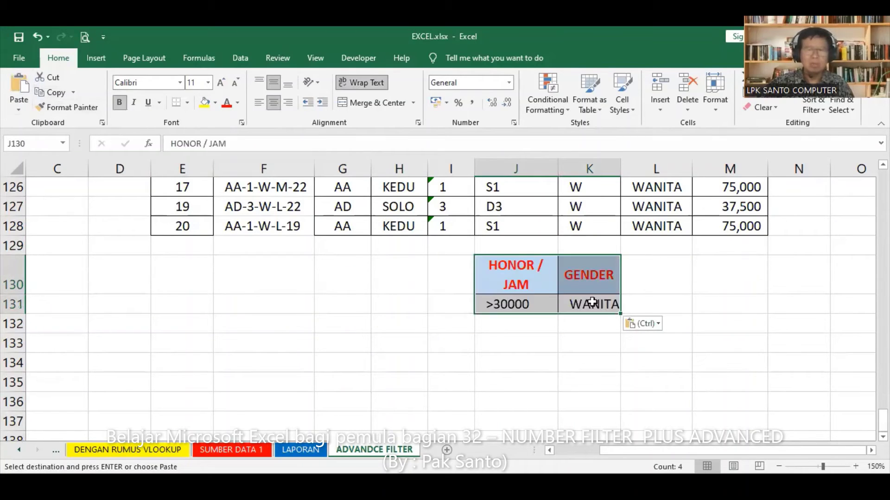
pyautogui.click(600, 304)
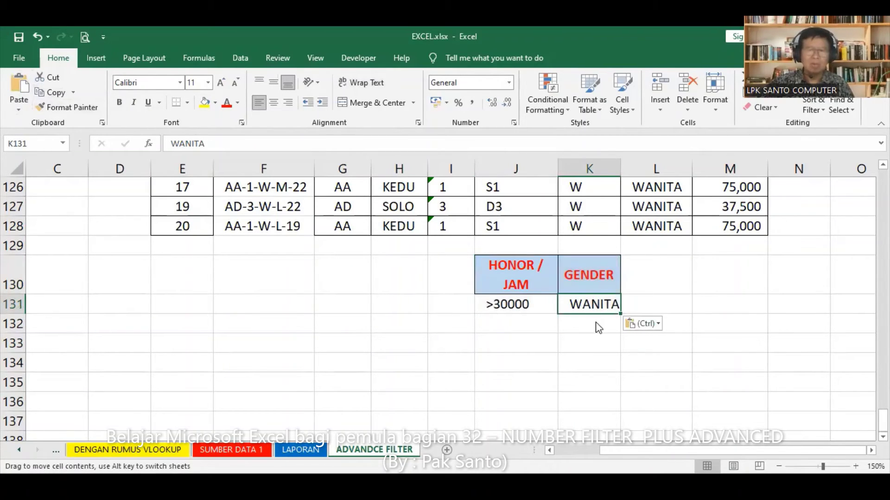
pyautogui.moveTo(621, 298); pyautogui.dragTo(622, 318)
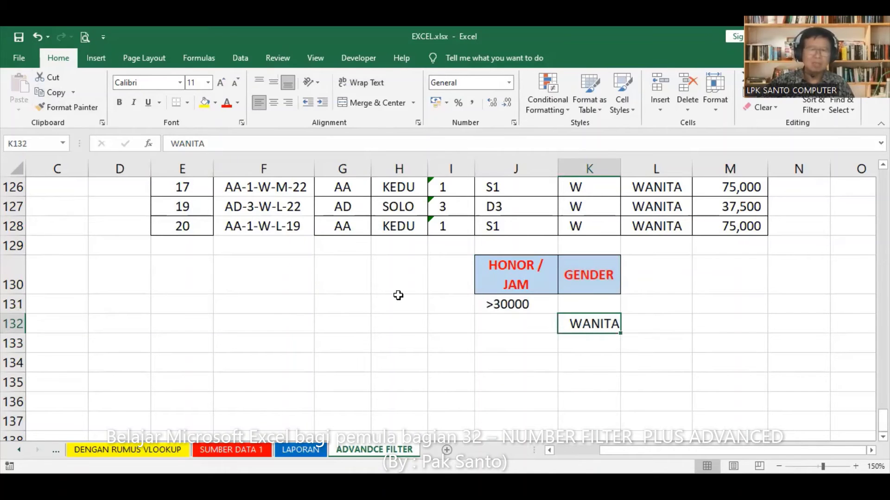
pyautogui.scroll(1, 398, 295)
pyautogui.scroll(1, 134, 303)
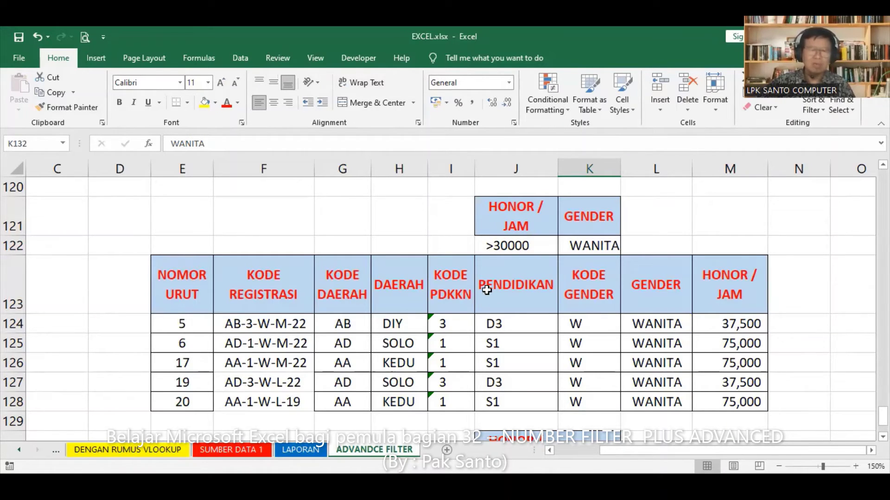
pyautogui.scroll(-2, 486, 290)
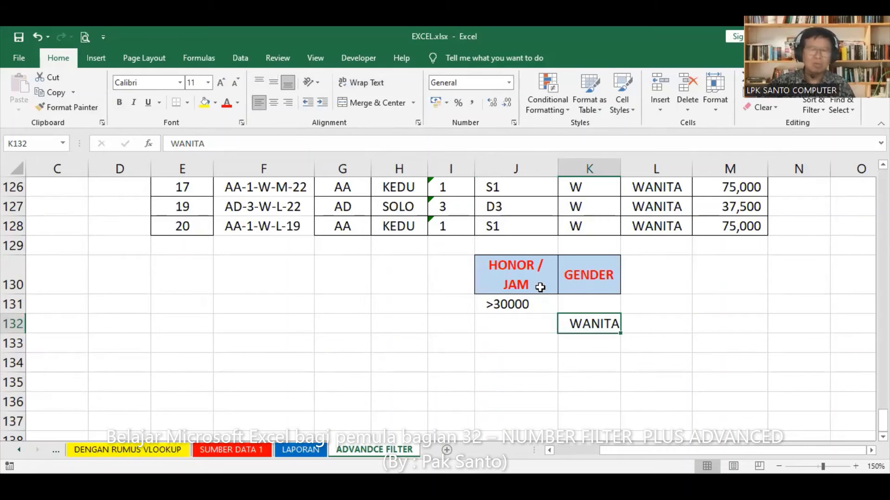
pyautogui.scroll(6, 555, 300)
pyautogui.scroll(6, 554, 300)
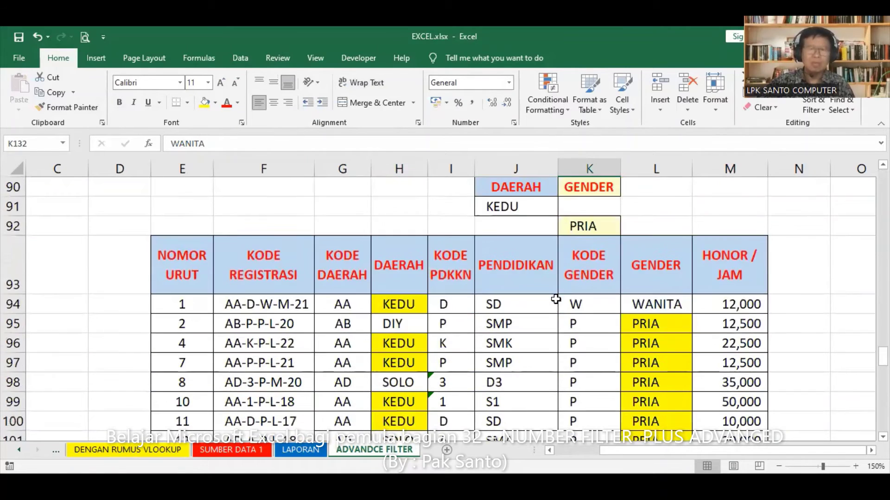
pyautogui.scroll(13, 551, 299)
pyautogui.scroll(8, 549, 299)
pyautogui.scroll(4, 548, 299)
pyautogui.scroll(4, 545, 297)
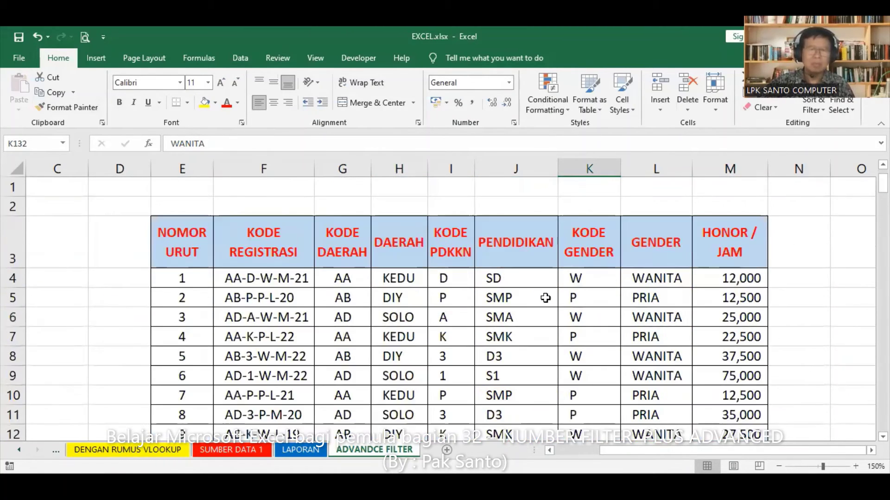
# Start an Advanced Filter on the main table set to copy to another location, clearing the old criteria and destination
pyautogui.click(384, 355)
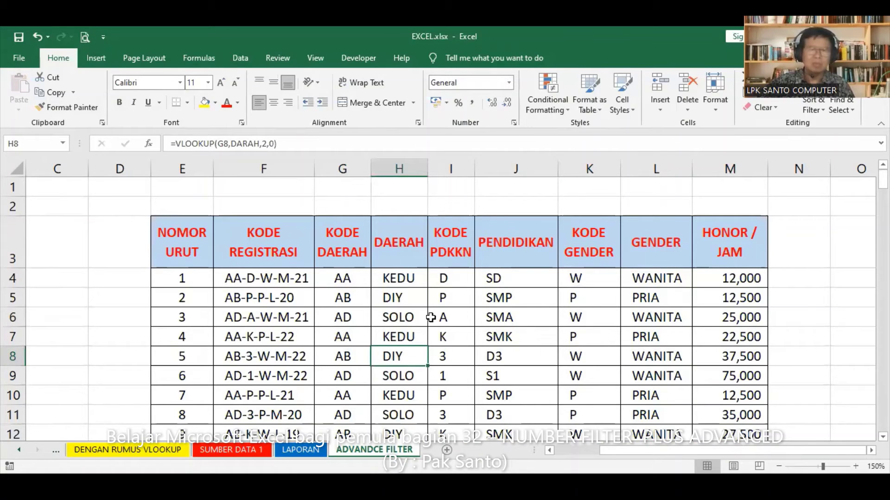
pyautogui.click(240, 58)
pyautogui.click(366, 107)
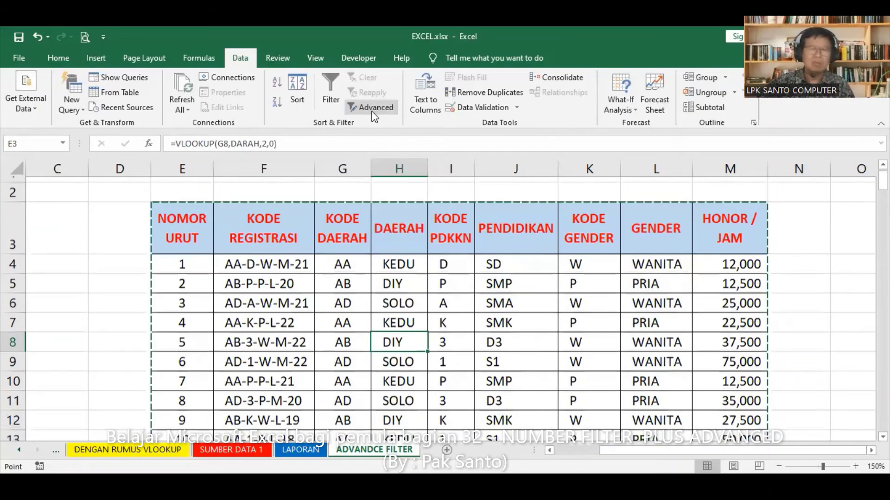
pyautogui.click(444, 178)
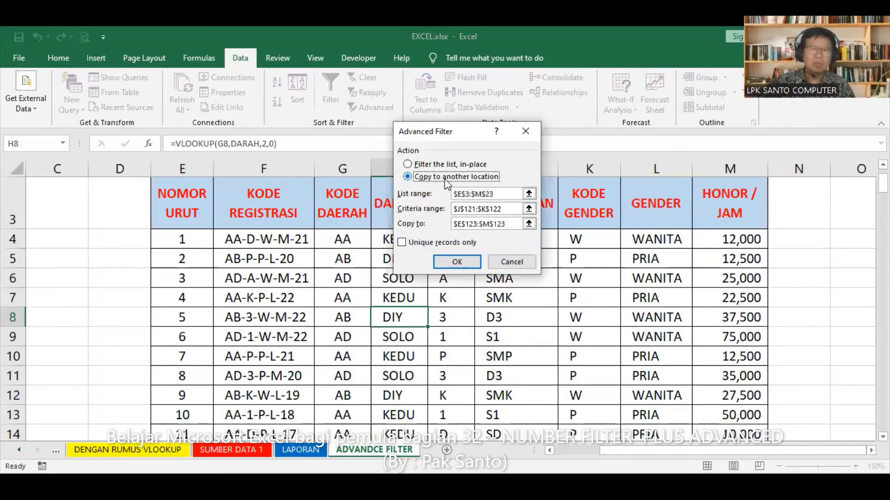
pyautogui.click(511, 209)
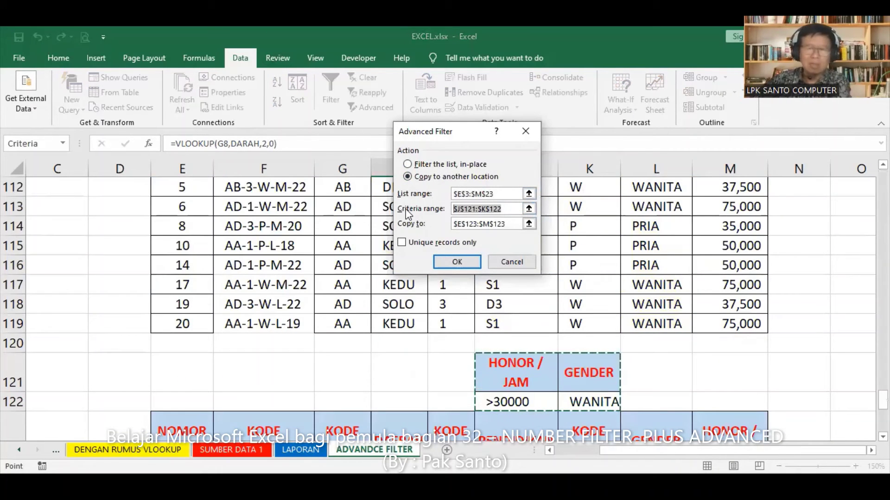
pyautogui.press('BackSpace')
pyautogui.click(508, 224)
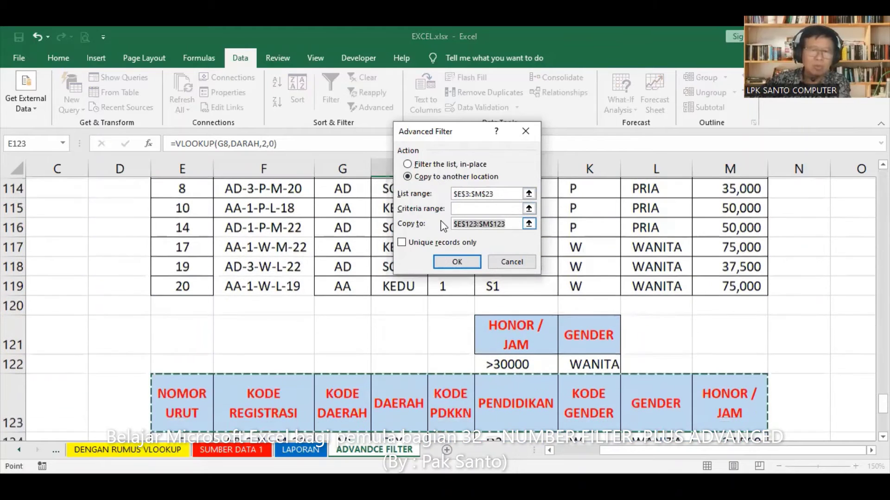
pyautogui.press('BackSpace')
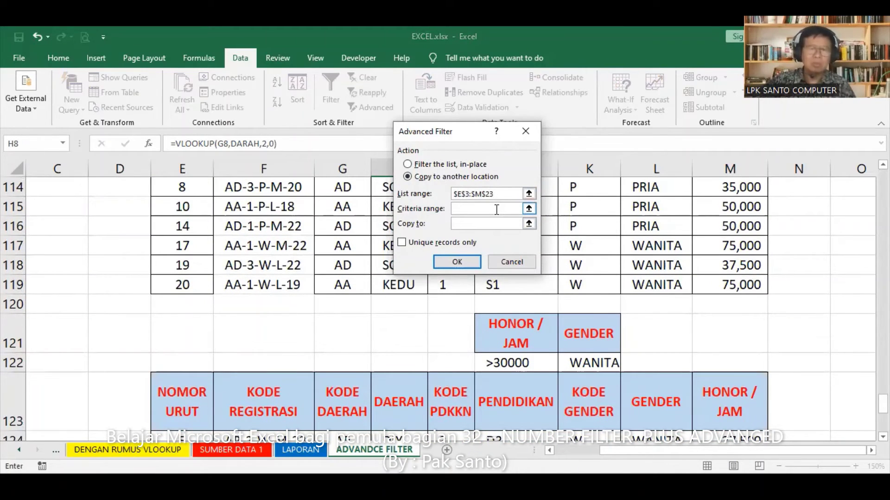
# Use criteria range J130:K132 with output at E133 and run the filter
pyautogui.click(497, 210)
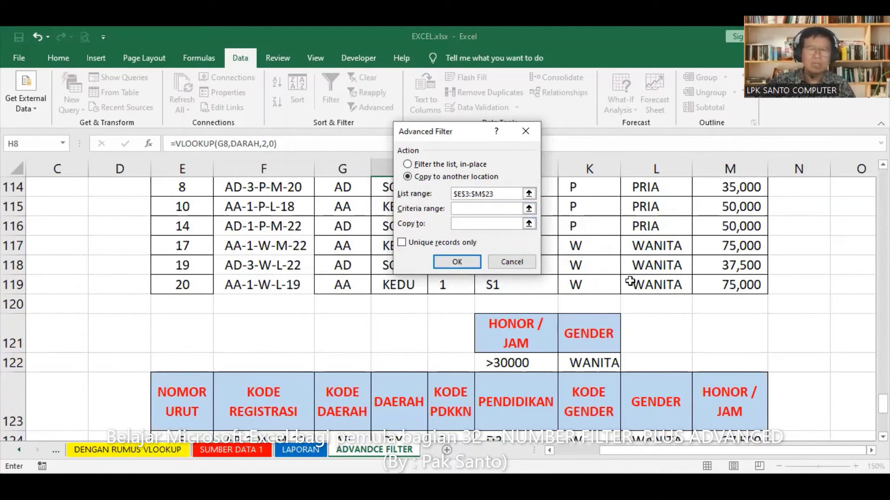
pyautogui.scroll(-3, 630, 282)
pyautogui.scroll(-2, 633, 293)
pyautogui.scroll(1, 630, 283)
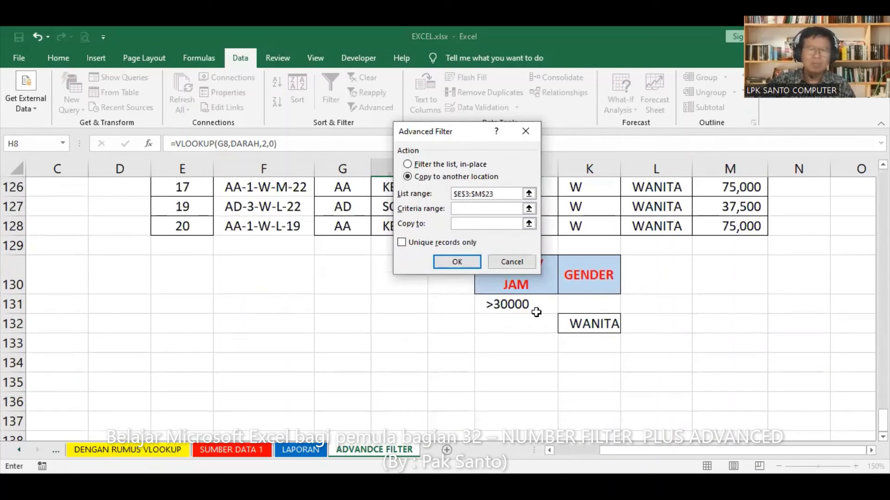
pyautogui.click(520, 286)
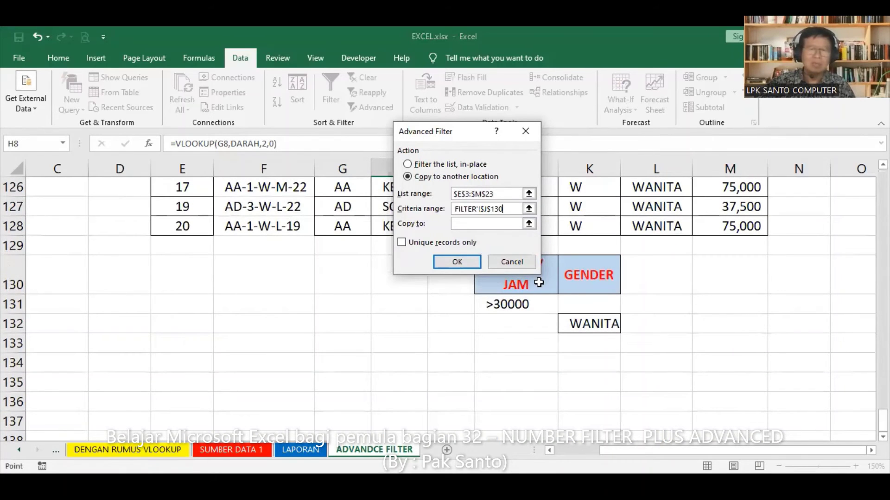
pyautogui.moveTo(539, 283); pyautogui.dragTo(593, 324)
pyautogui.press('Tab')
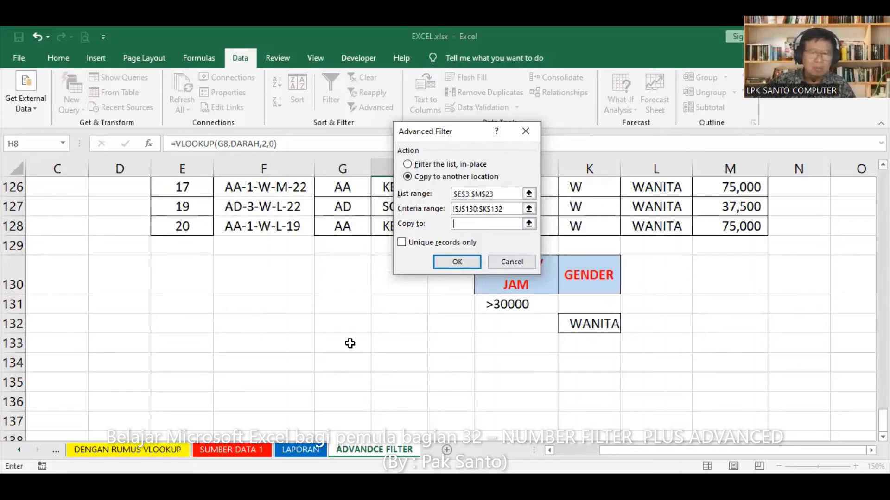
pyautogui.click(196, 343)
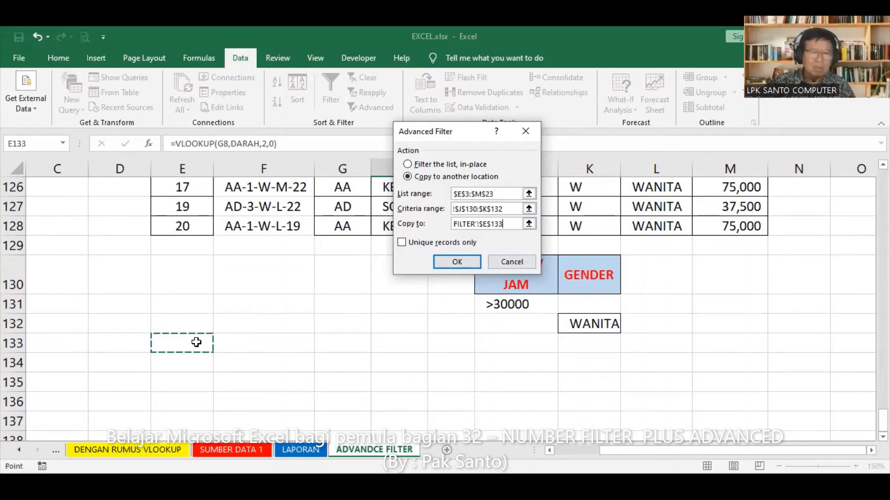
pyautogui.click(456, 263)
pyautogui.scroll(-2, 703, 284)
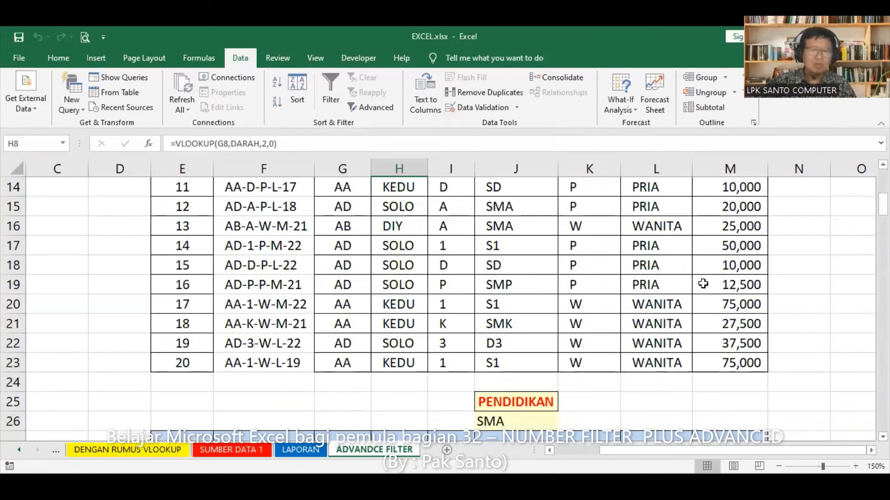
pyautogui.scroll(-2, 703, 284)
pyautogui.scroll(-3, 703, 284)
pyautogui.scroll(-7, 705, 286)
pyautogui.scroll(-6, 704, 286)
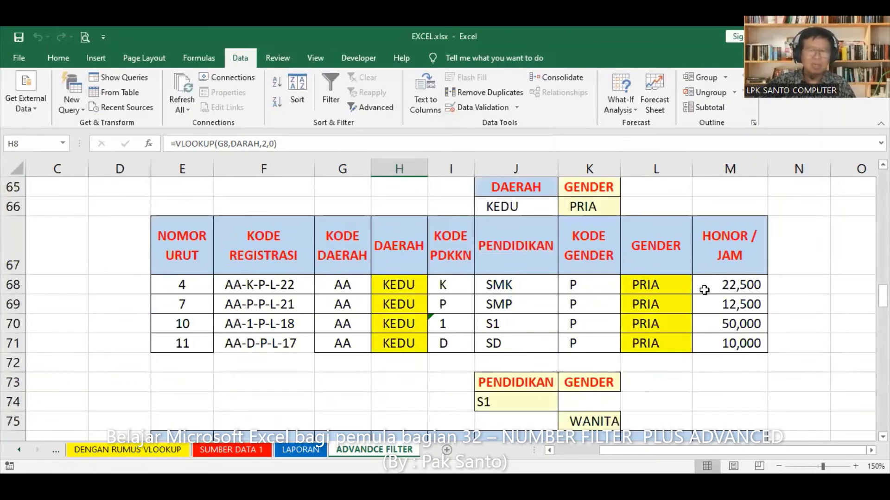
pyautogui.scroll(-6, 704, 286)
pyautogui.scroll(-6, 704, 292)
pyautogui.scroll(-1, 704, 298)
pyautogui.scroll(-5, 705, 298)
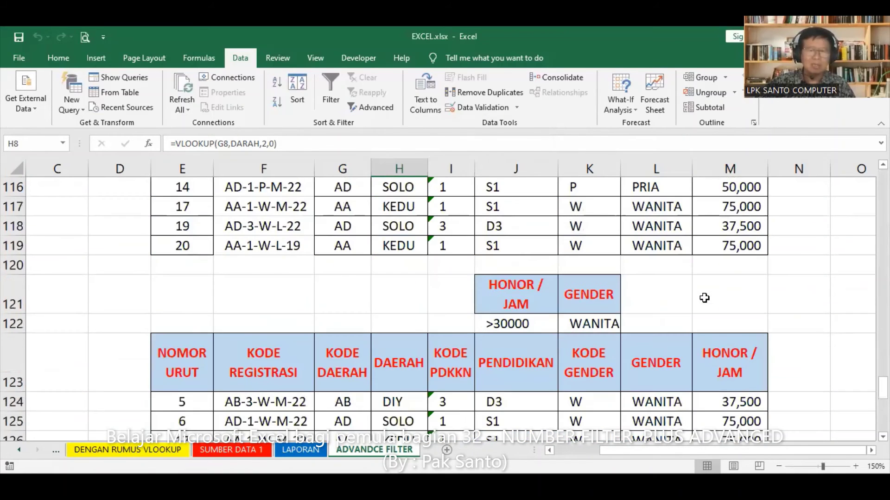
pyautogui.scroll(-6, 704, 297)
pyautogui.scroll(-6, 704, 294)
pyautogui.scroll(3, 705, 290)
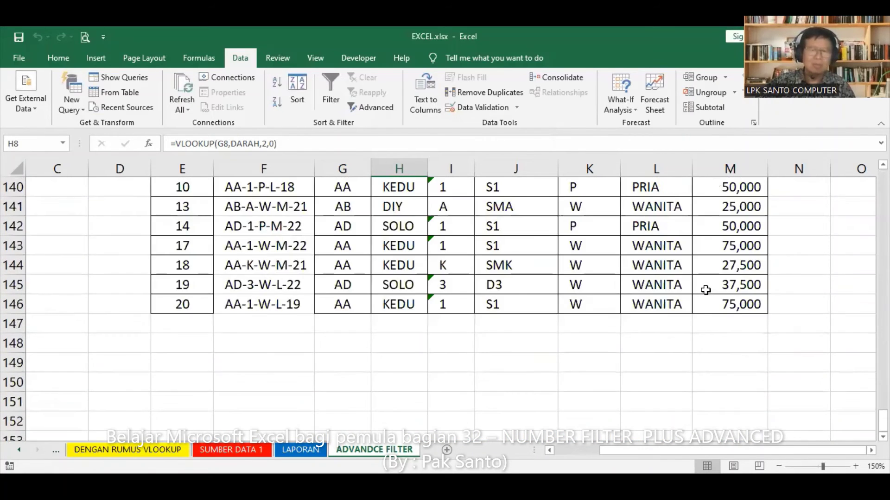
pyautogui.scroll(1, 705, 290)
pyautogui.scroll(1, 705, 290)
pyautogui.scroll(2, 705, 290)
pyautogui.scroll(1, 705, 290)
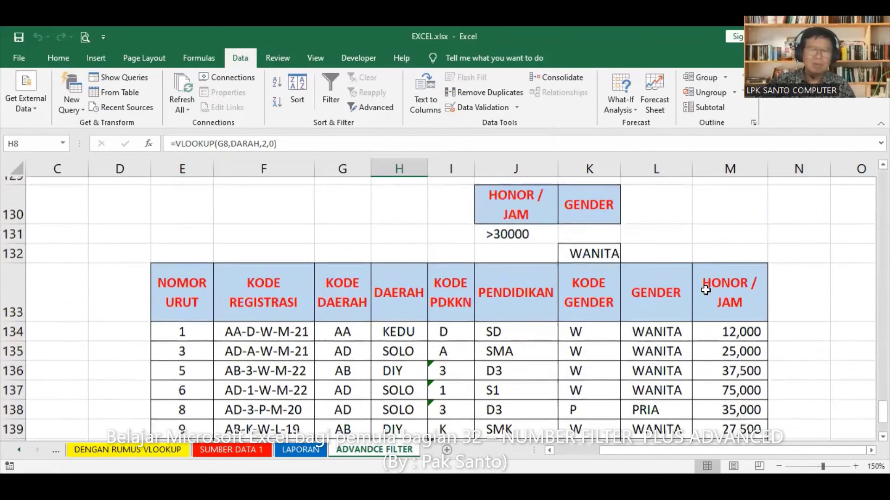
pyautogui.scroll(2, 705, 290)
pyautogui.scroll(2, 705, 291)
pyautogui.scroll(-3, 705, 293)
pyautogui.scroll(-2, 706, 292)
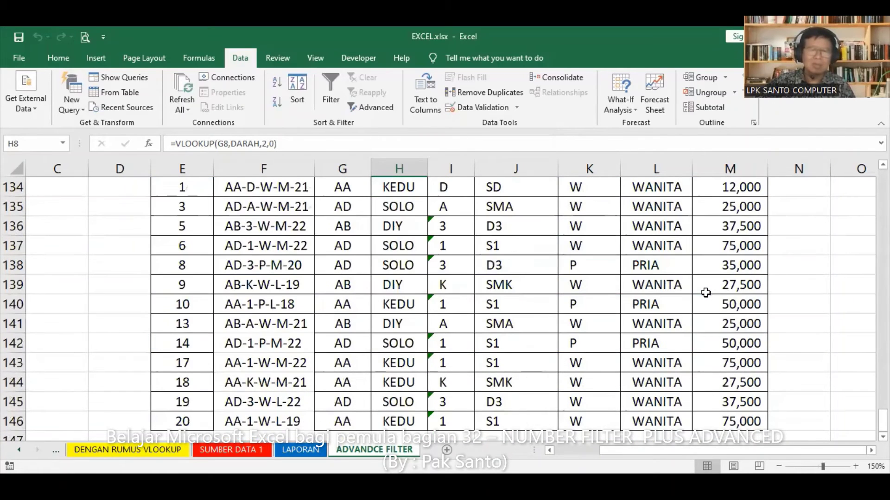
pyautogui.scroll(1, 705, 291)
pyautogui.scroll(1, 706, 290)
pyautogui.scroll(1, 705, 290)
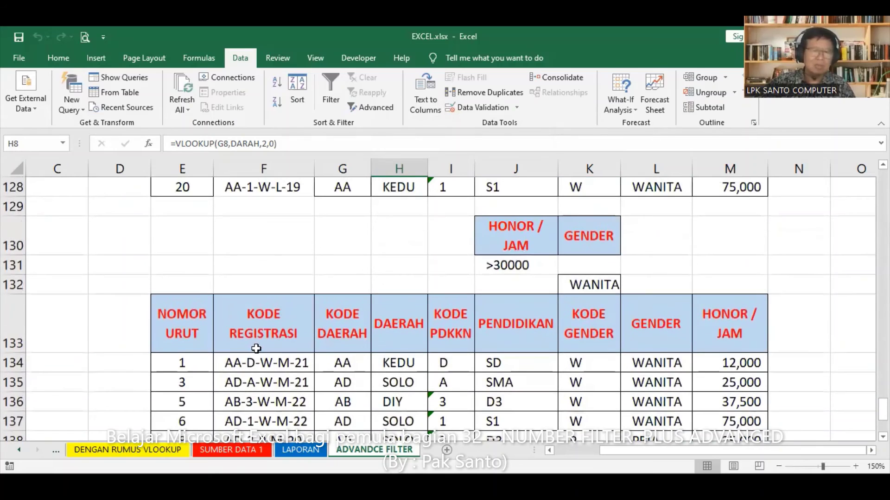
pyautogui.click(136, 360)
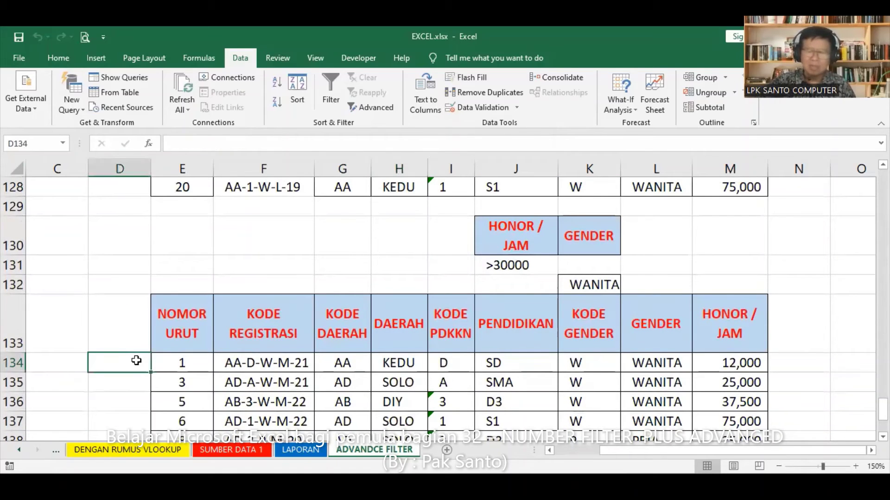
pyautogui.write('1')
pyautogui.press('Return')
pyautogui.write('2')
pyautogui.press('Return')
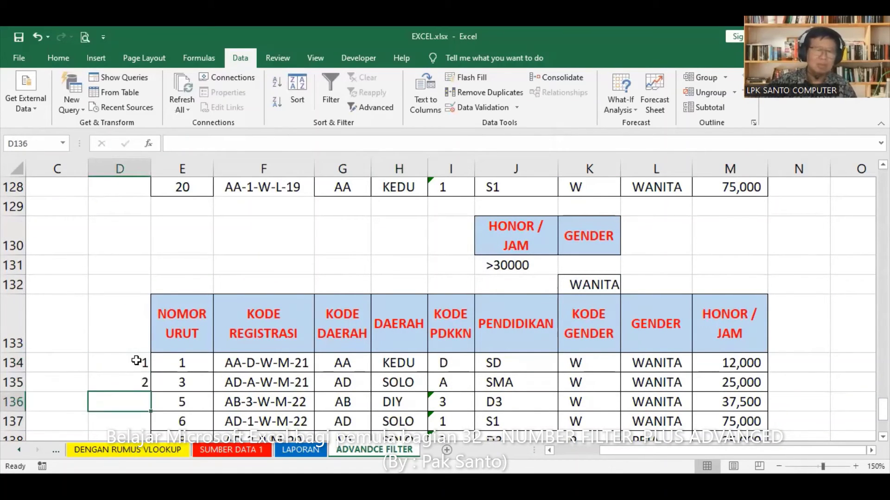
pyautogui.click(135, 363)
pyautogui.hotkey('shift', 'Down')
pyautogui.doubleClick(150, 392)
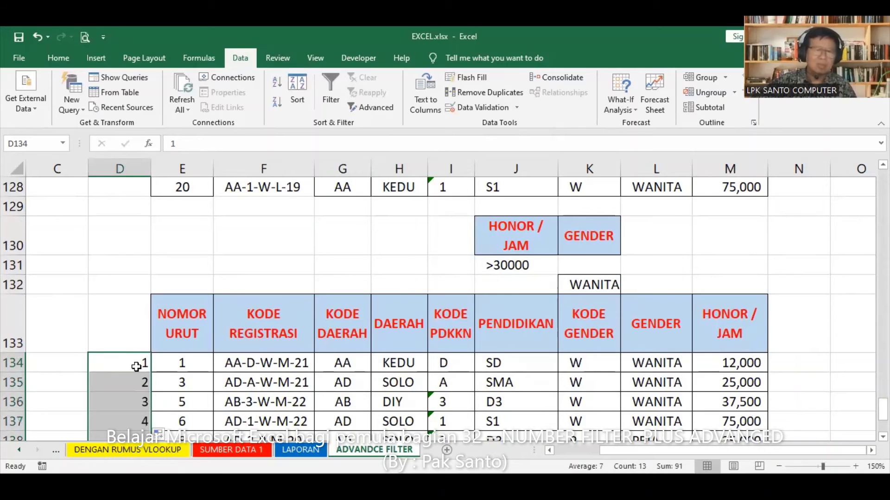
pyautogui.scroll(-4, 408, 306)
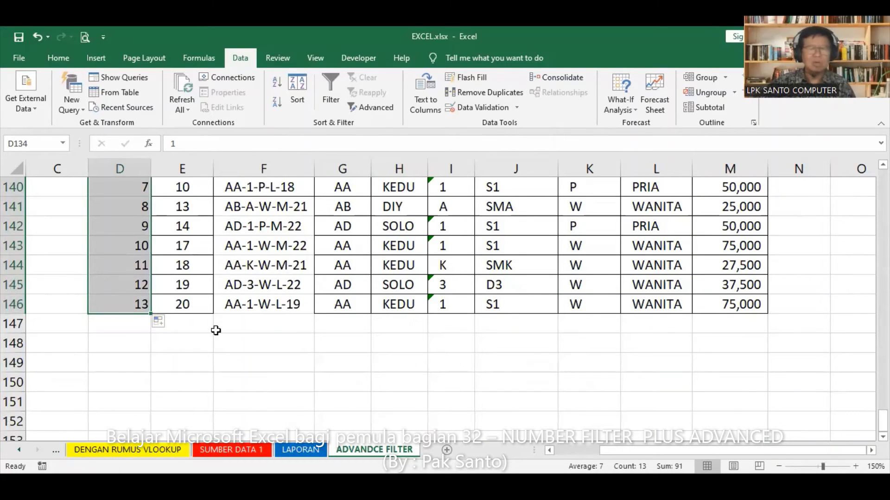
pyautogui.press('Delete')
pyautogui.scroll(3, 124, 287)
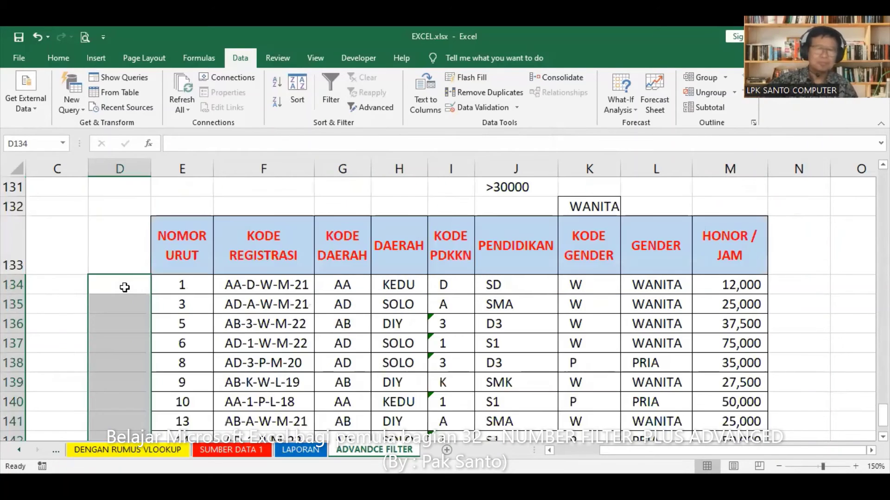
pyautogui.click(510, 304)
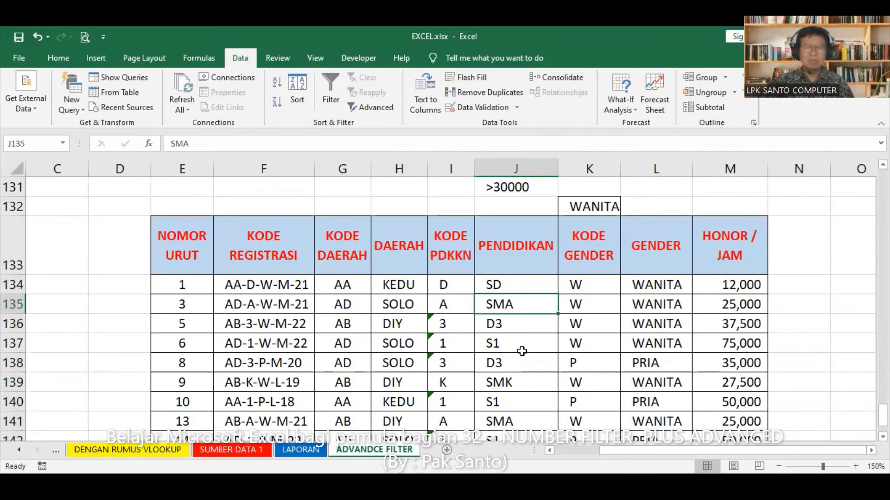